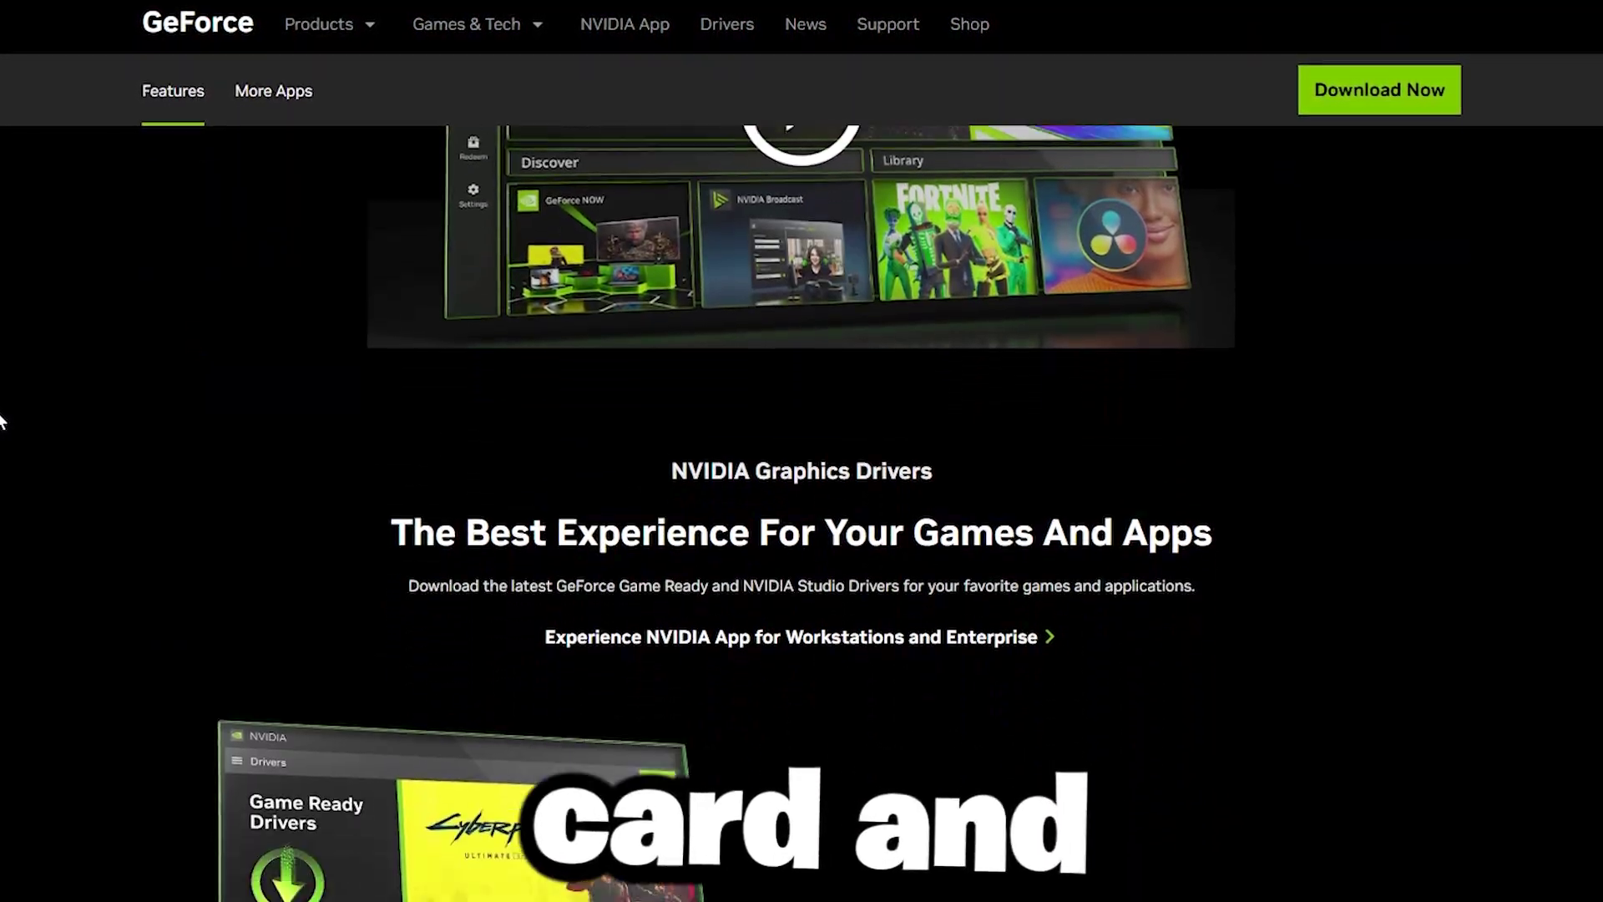
# Scroll the NVIDIA App page down to the GPU Control Center section
pyautogui.scroll(-10, 2, 420)
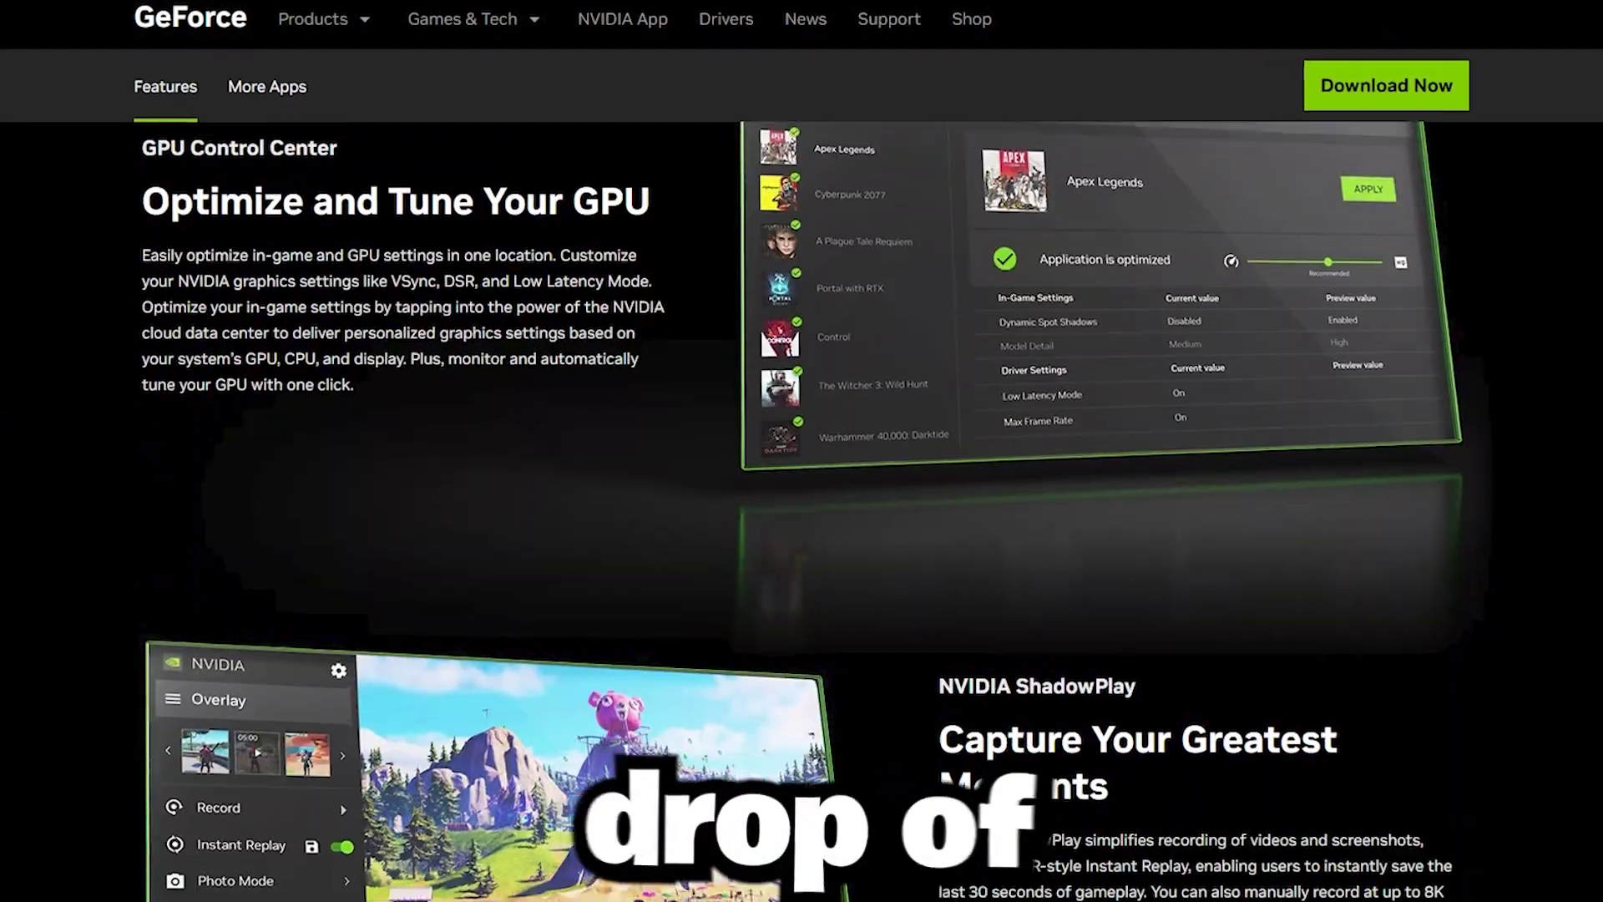
# Keep _GLOBAL_DRIVER_PROFILE (Base Profile) selected and scroll through its settings list
pyautogui.scroll(-10, 7, 420)
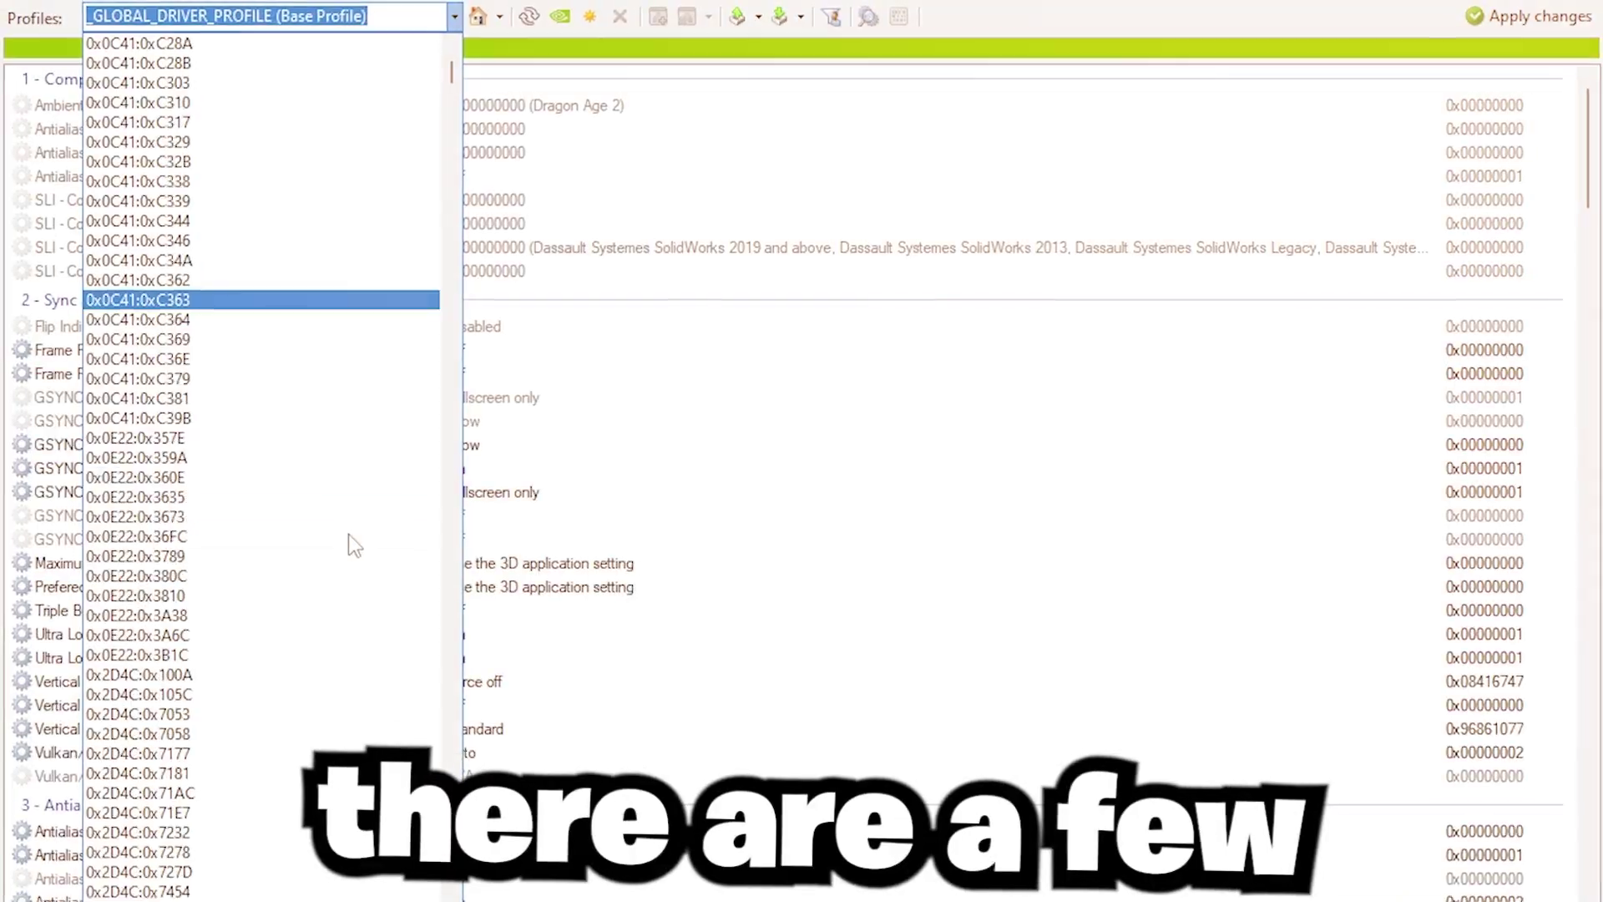
pyautogui.scroll(-6, 348, 533)
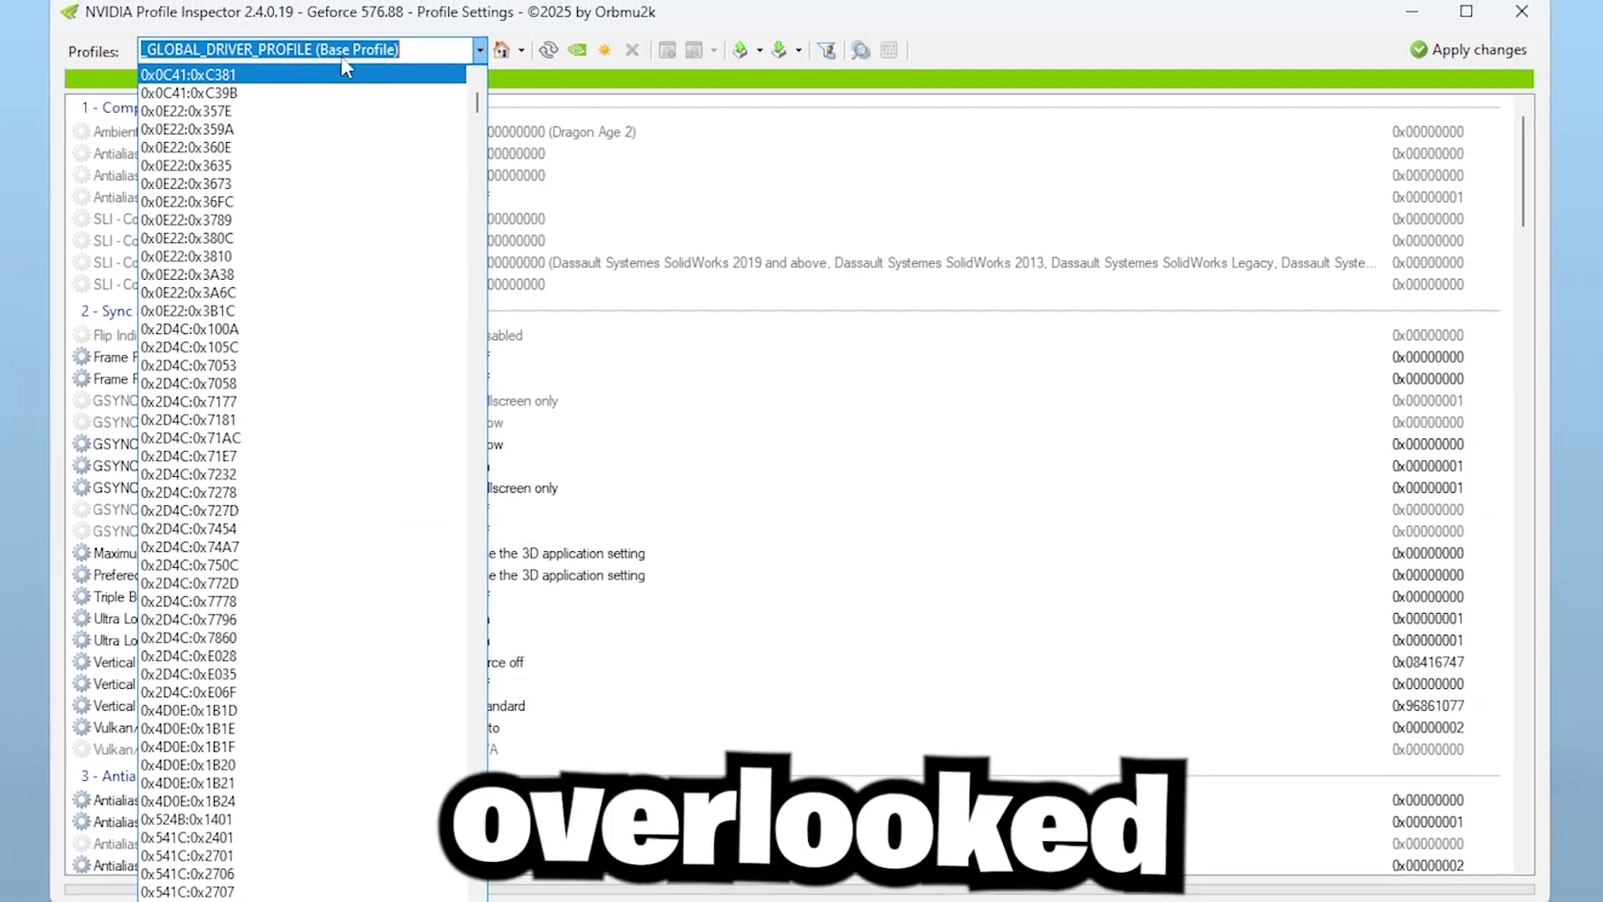
pyautogui.click(343, 57)
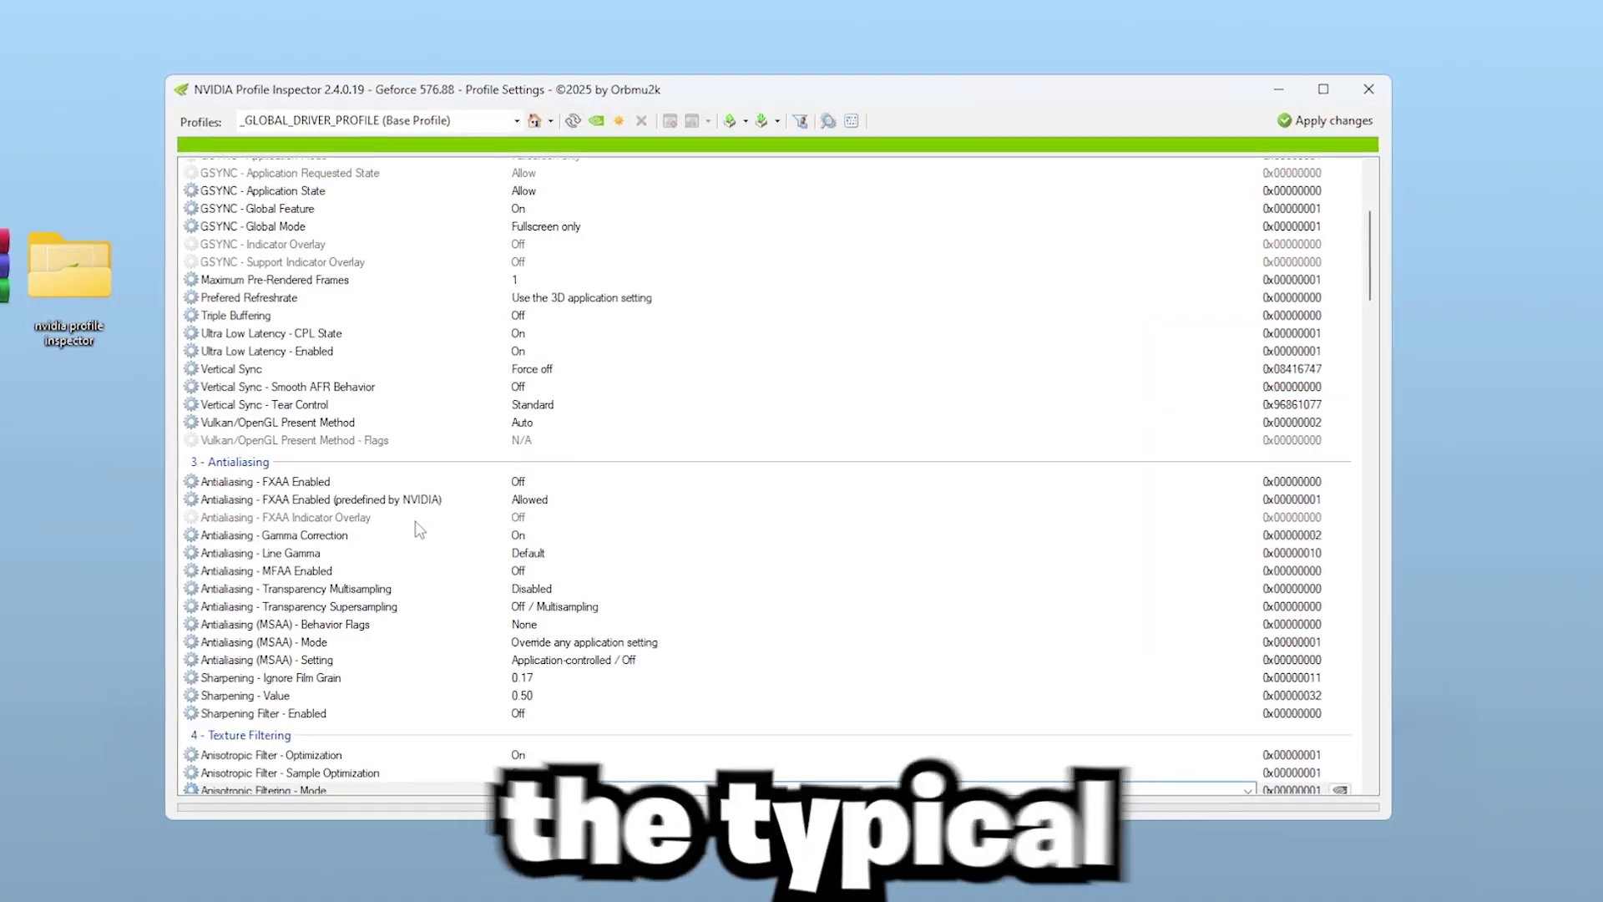
pyautogui.scroll(7, 417, 526)
pyautogui.scroll(-3, 415, 528)
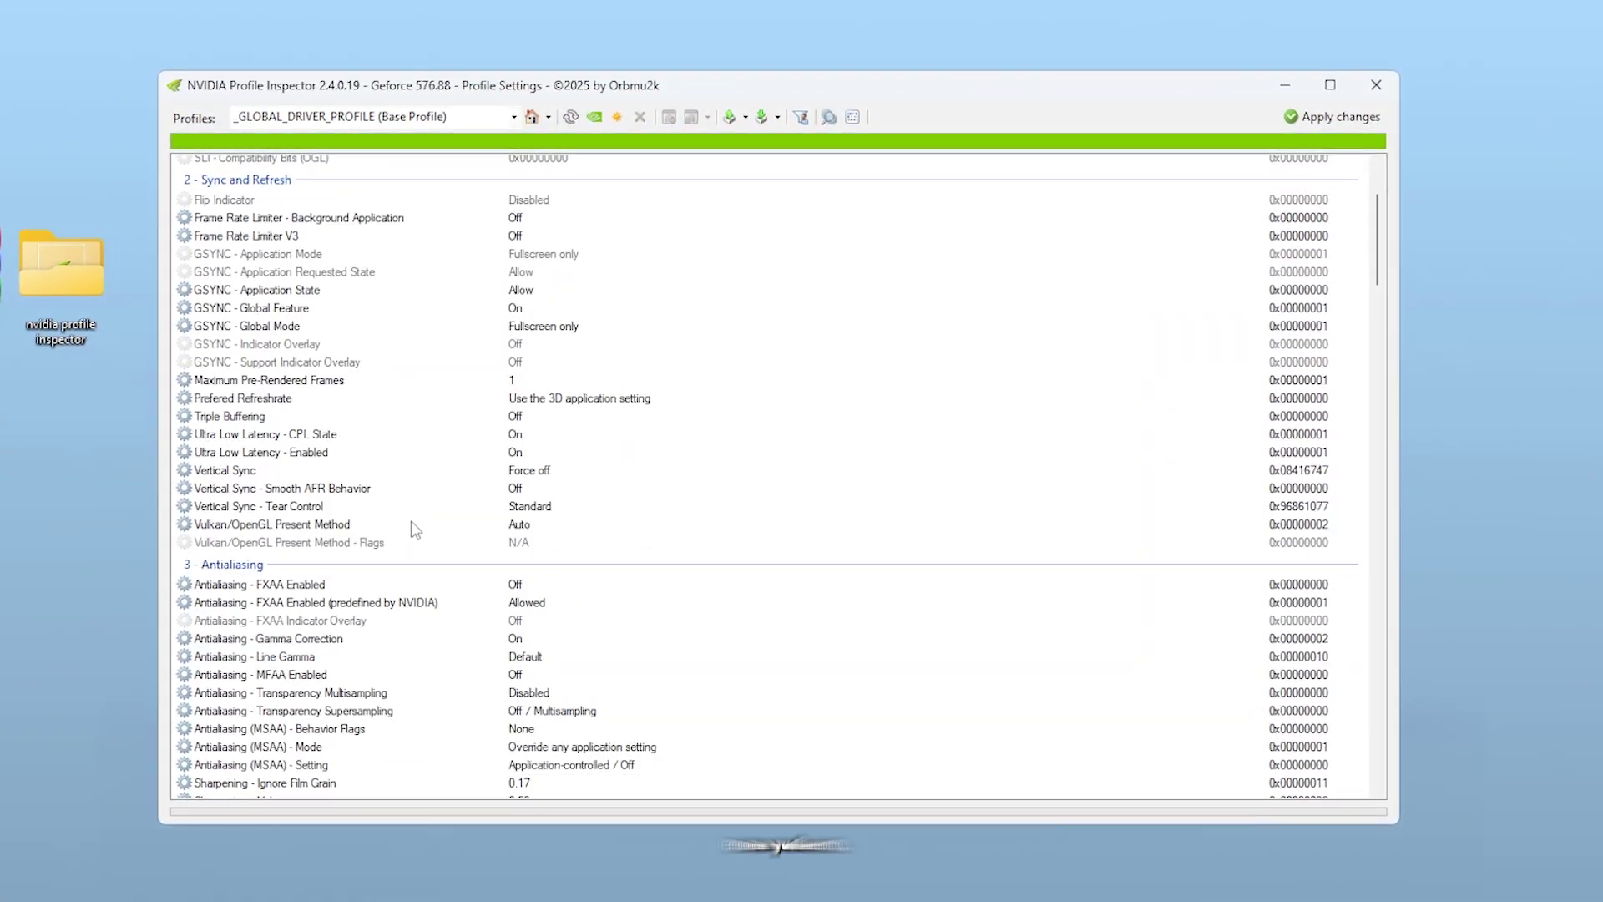
pyautogui.scroll(-2, 411, 523)
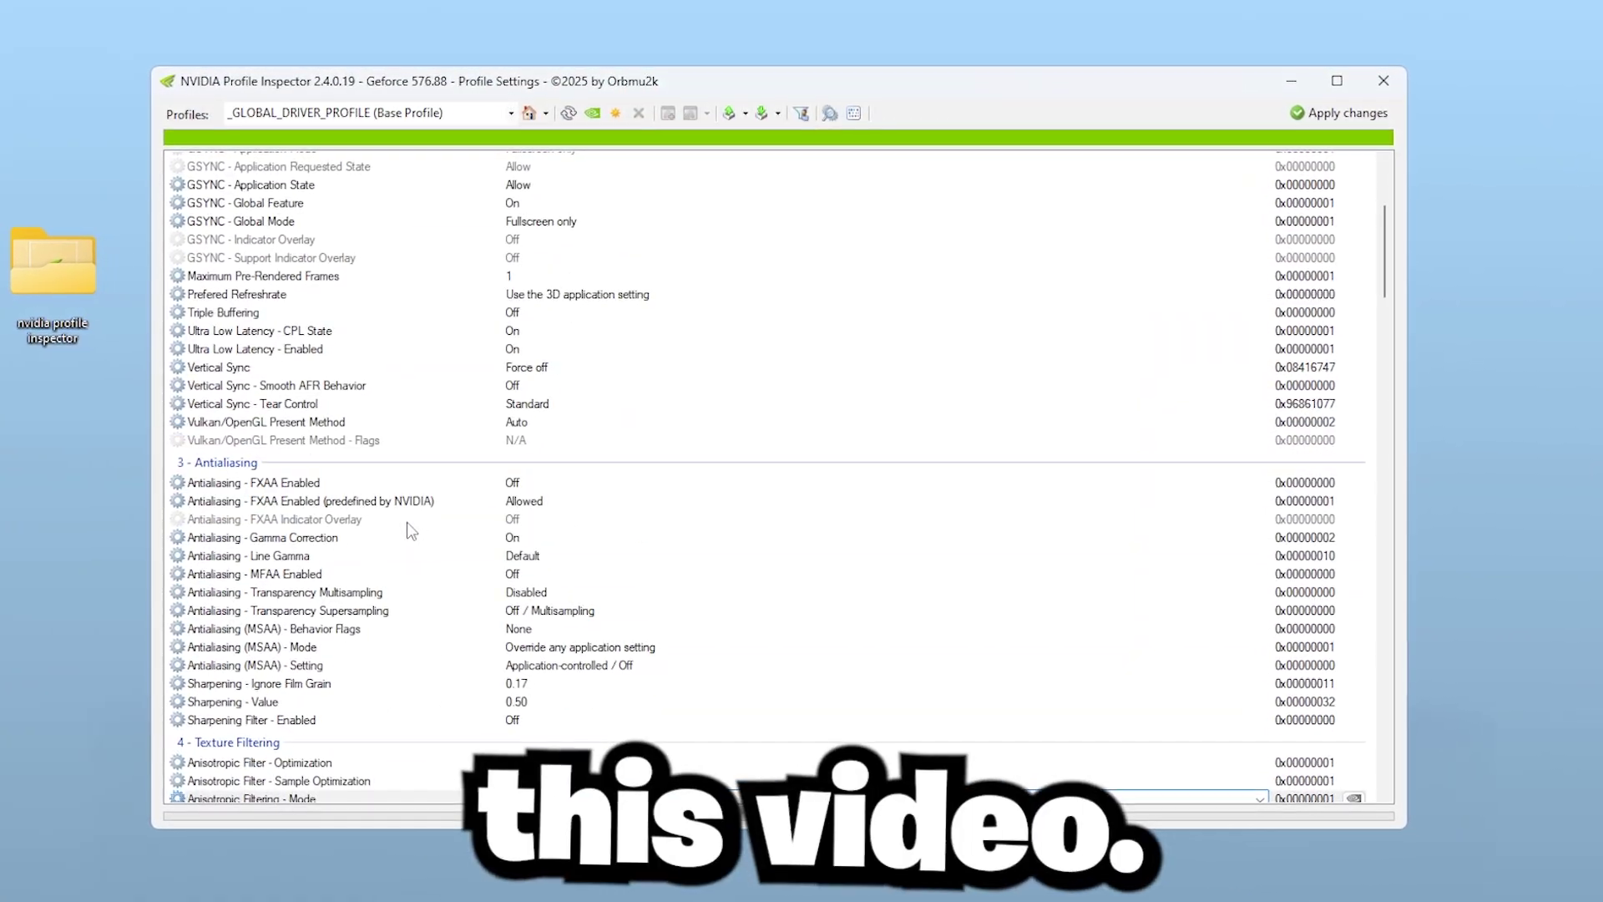
pyautogui.scroll(-2, 412, 531)
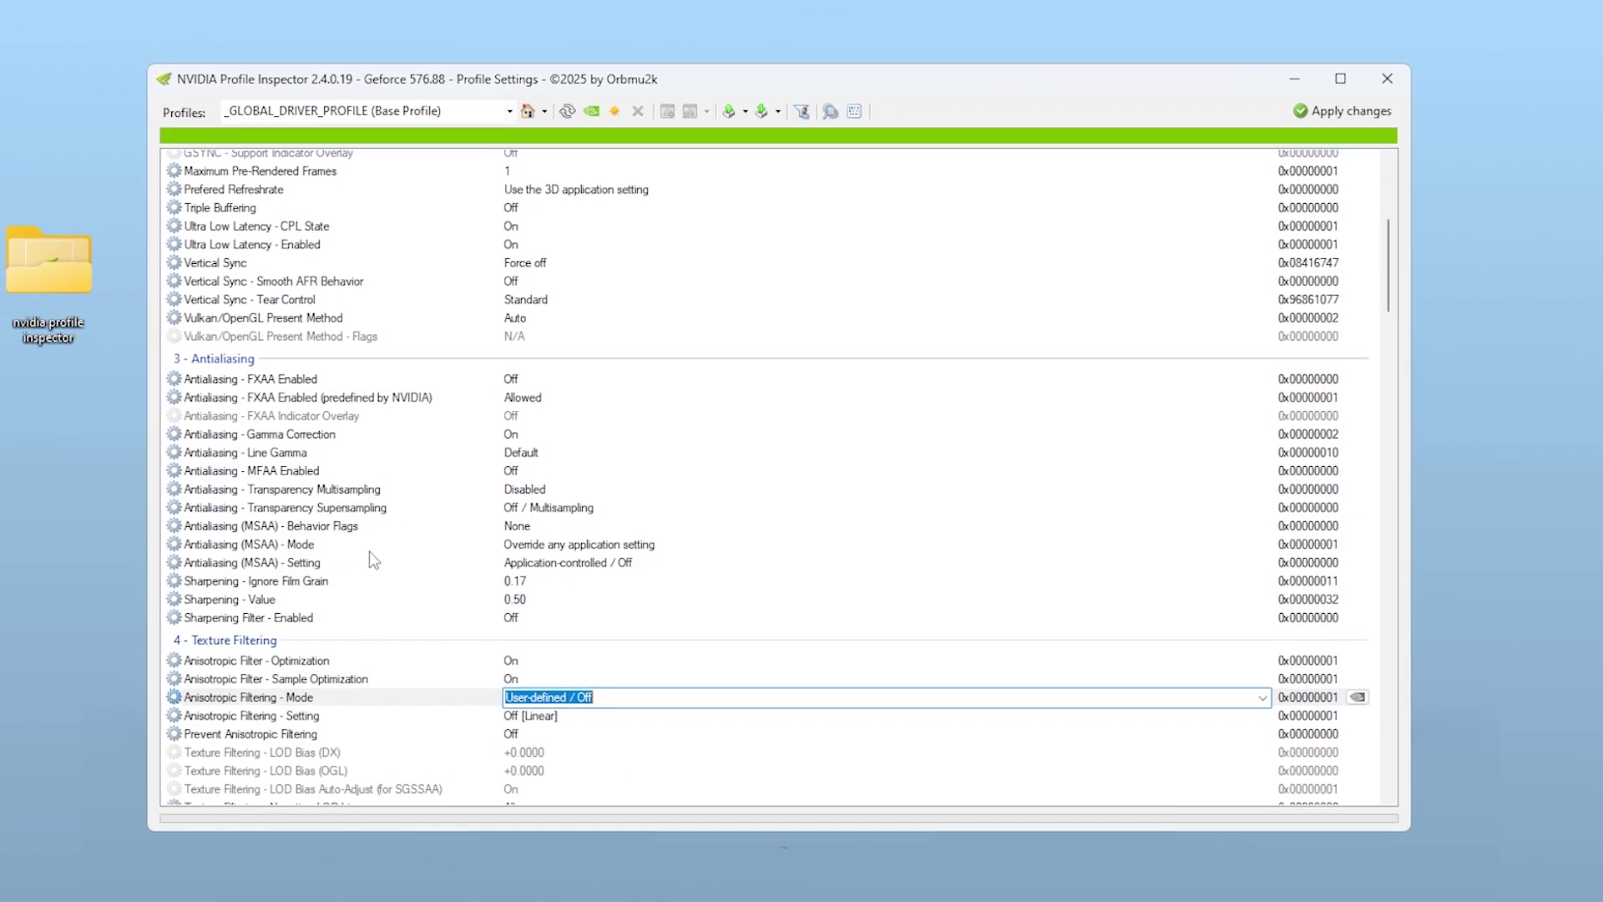
pyautogui.scroll(-4, 368, 555)
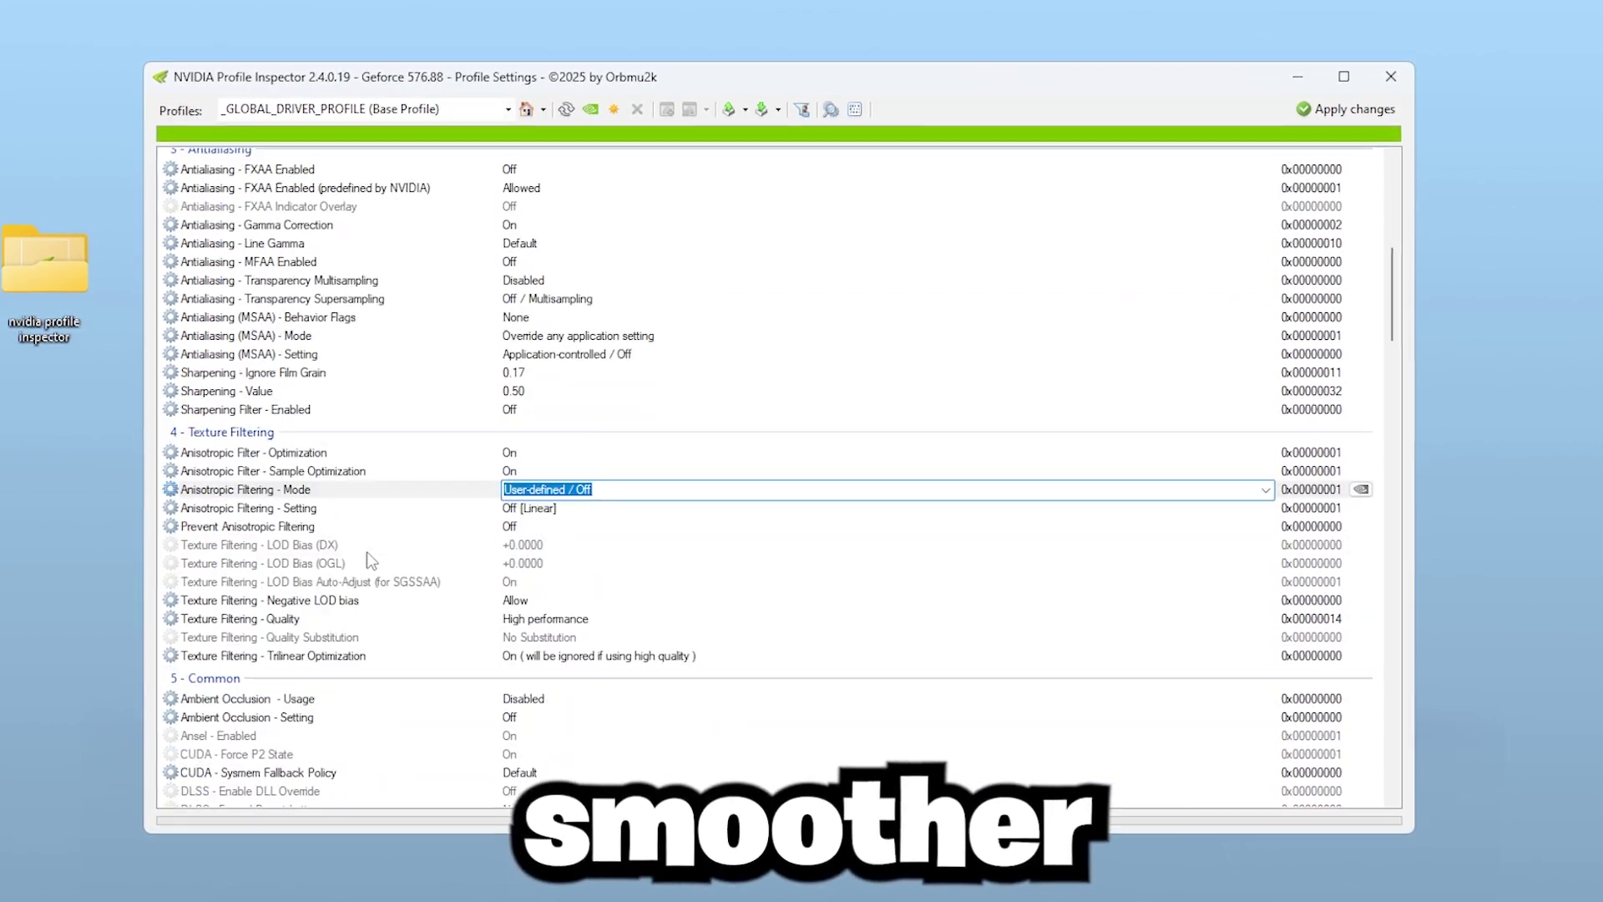
pyautogui.scroll(-2, 426, 559)
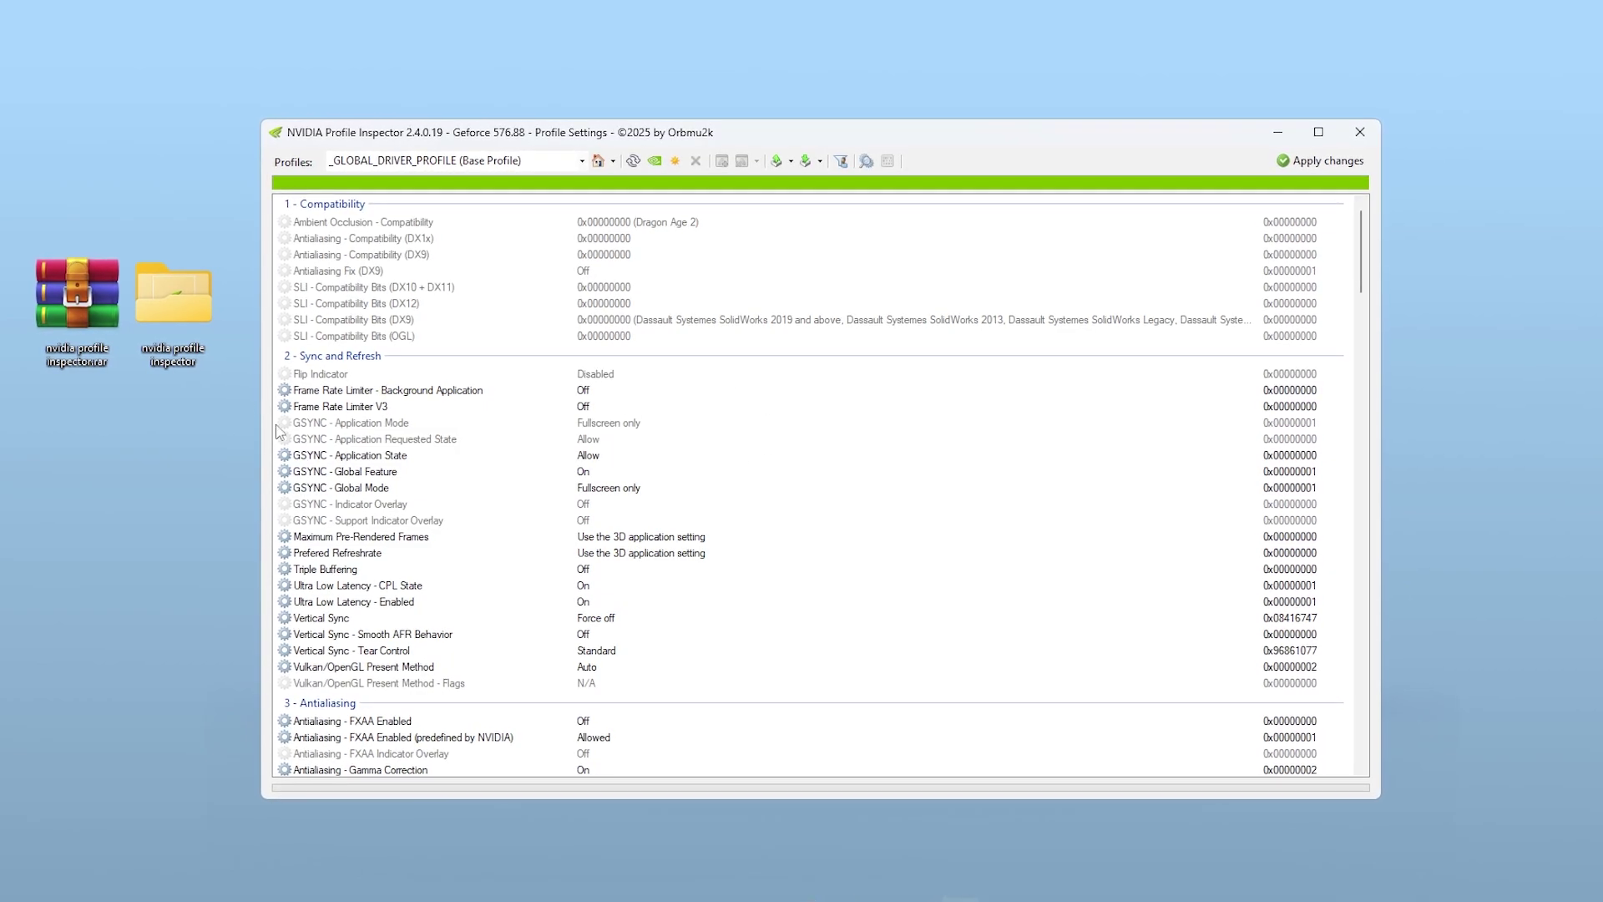
pyautogui.doubleClick(185, 333)
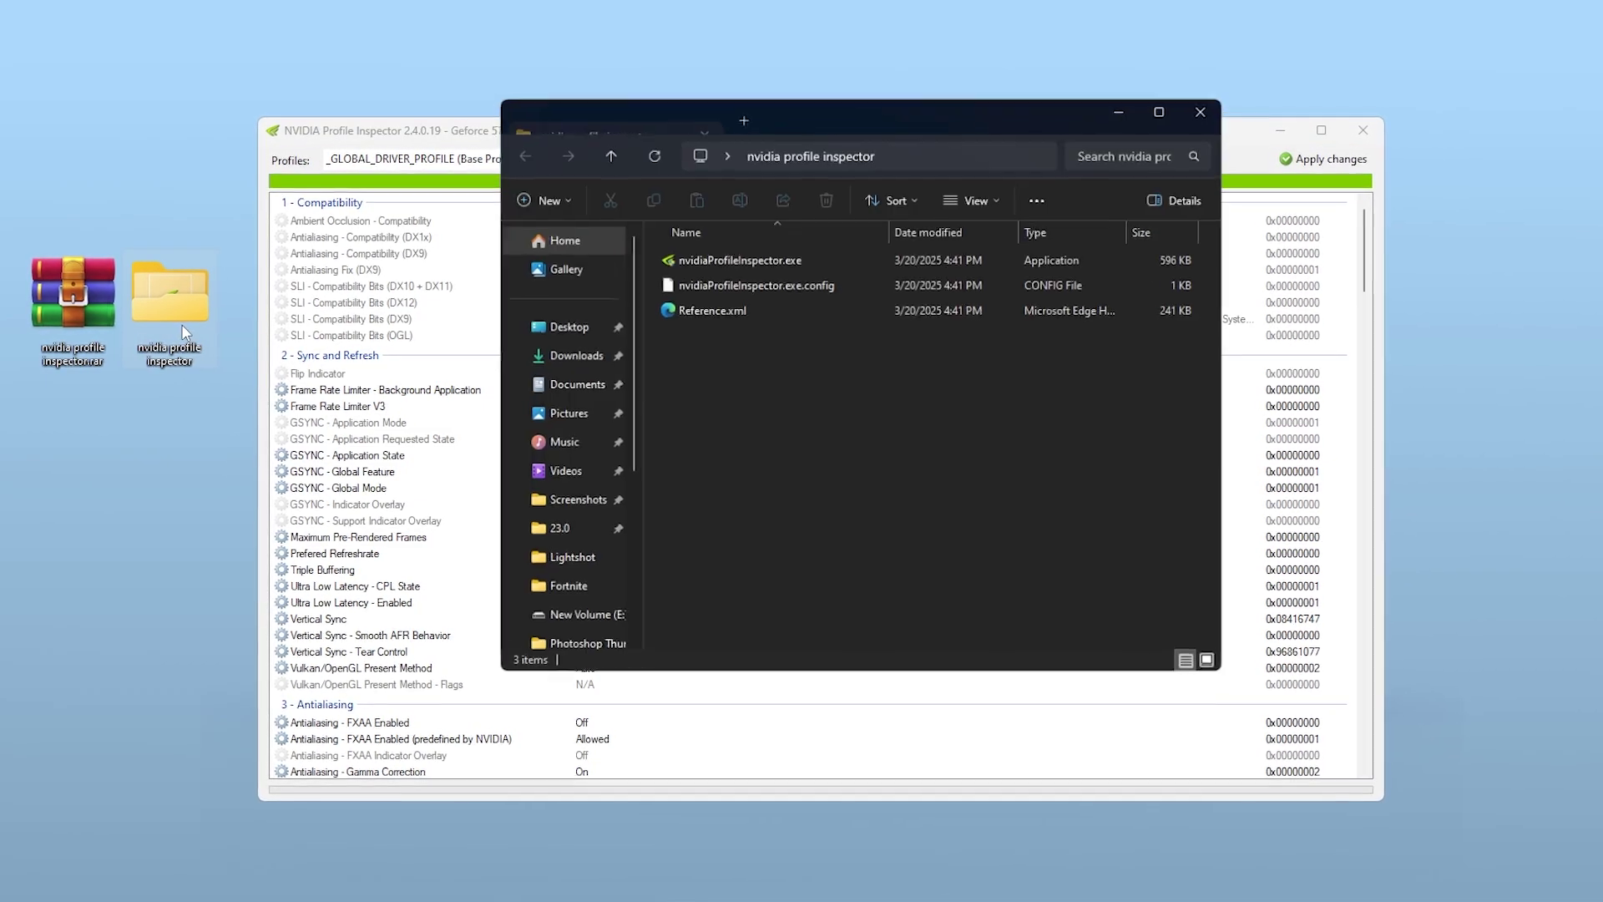
pyautogui.doubleClick(768, 258)
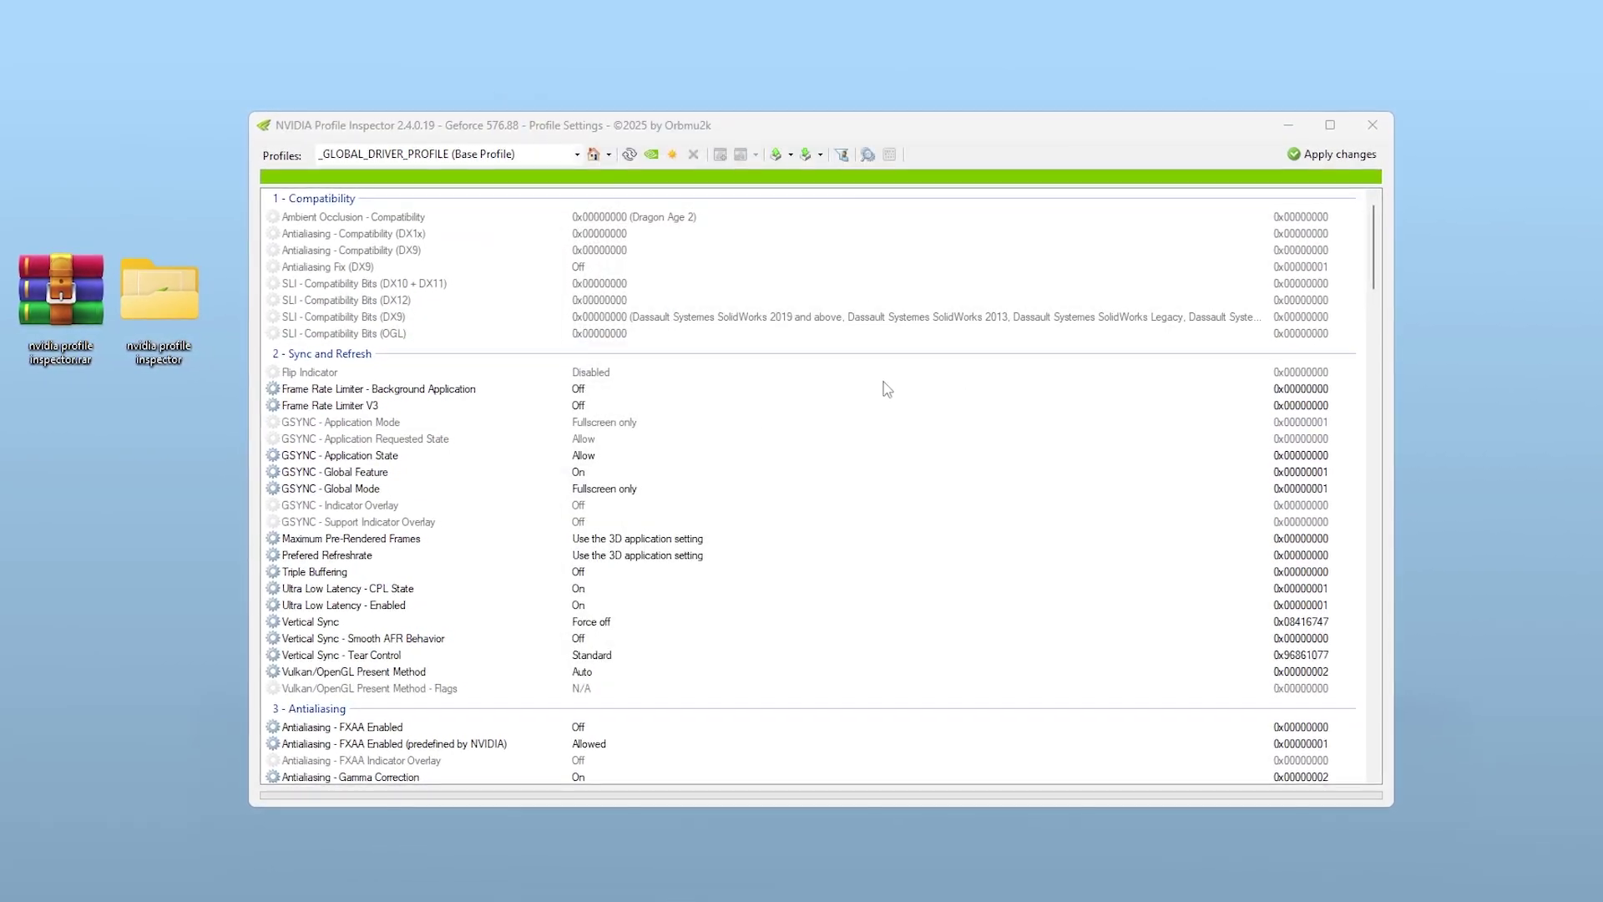
pyautogui.scroll(-15, 759, 534)
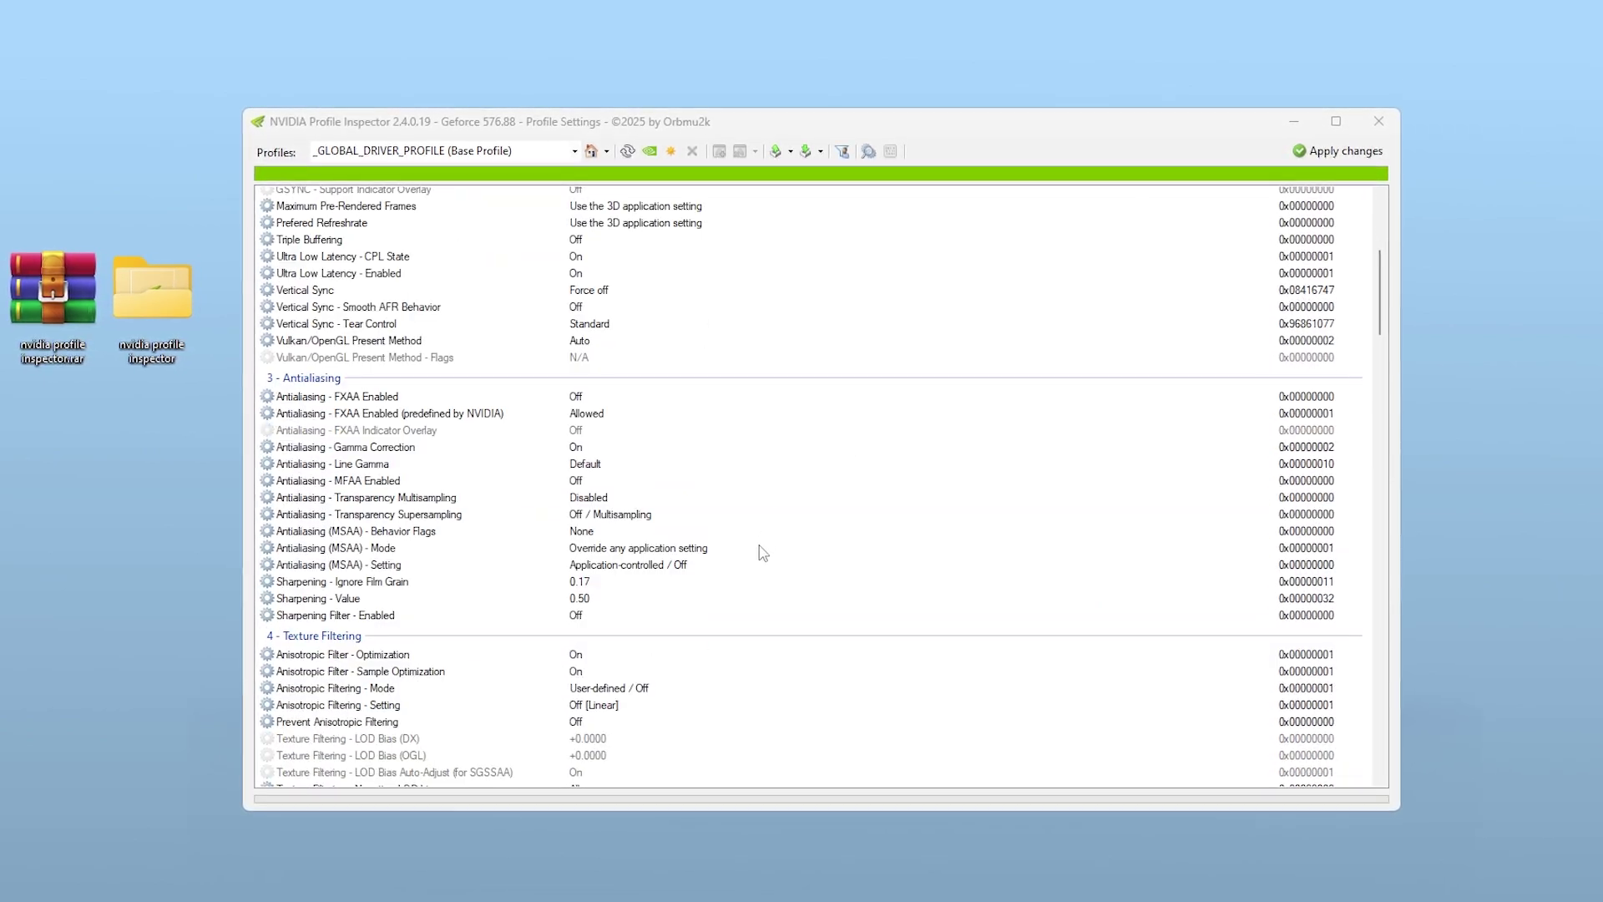
pyautogui.scroll(-4, 756, 585)
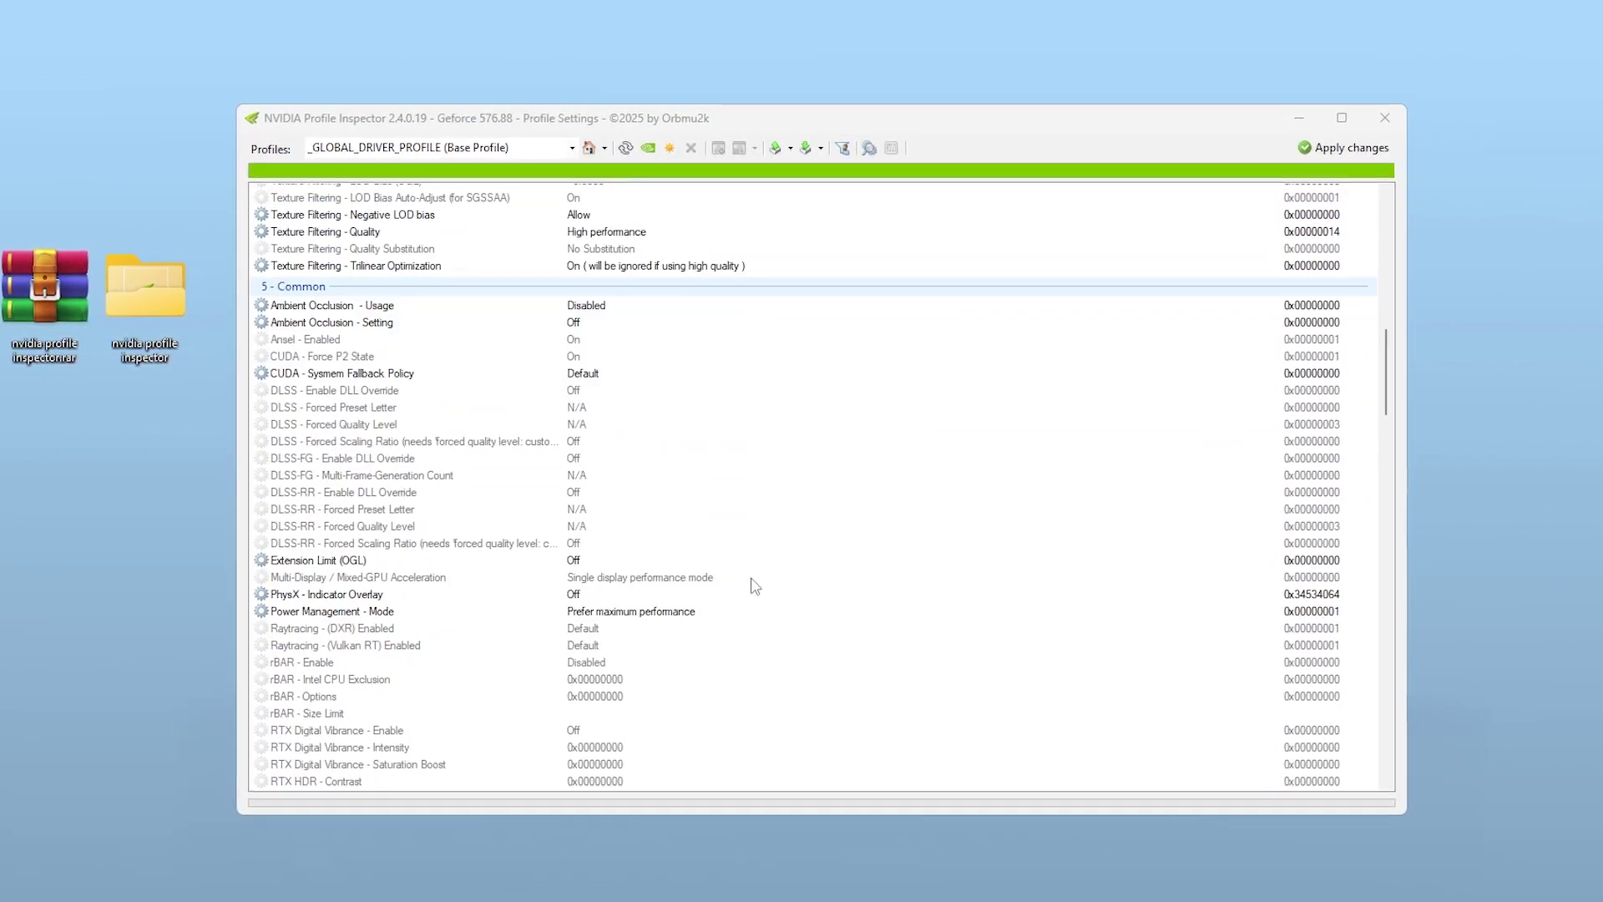
pyautogui.scroll(19, 755, 586)
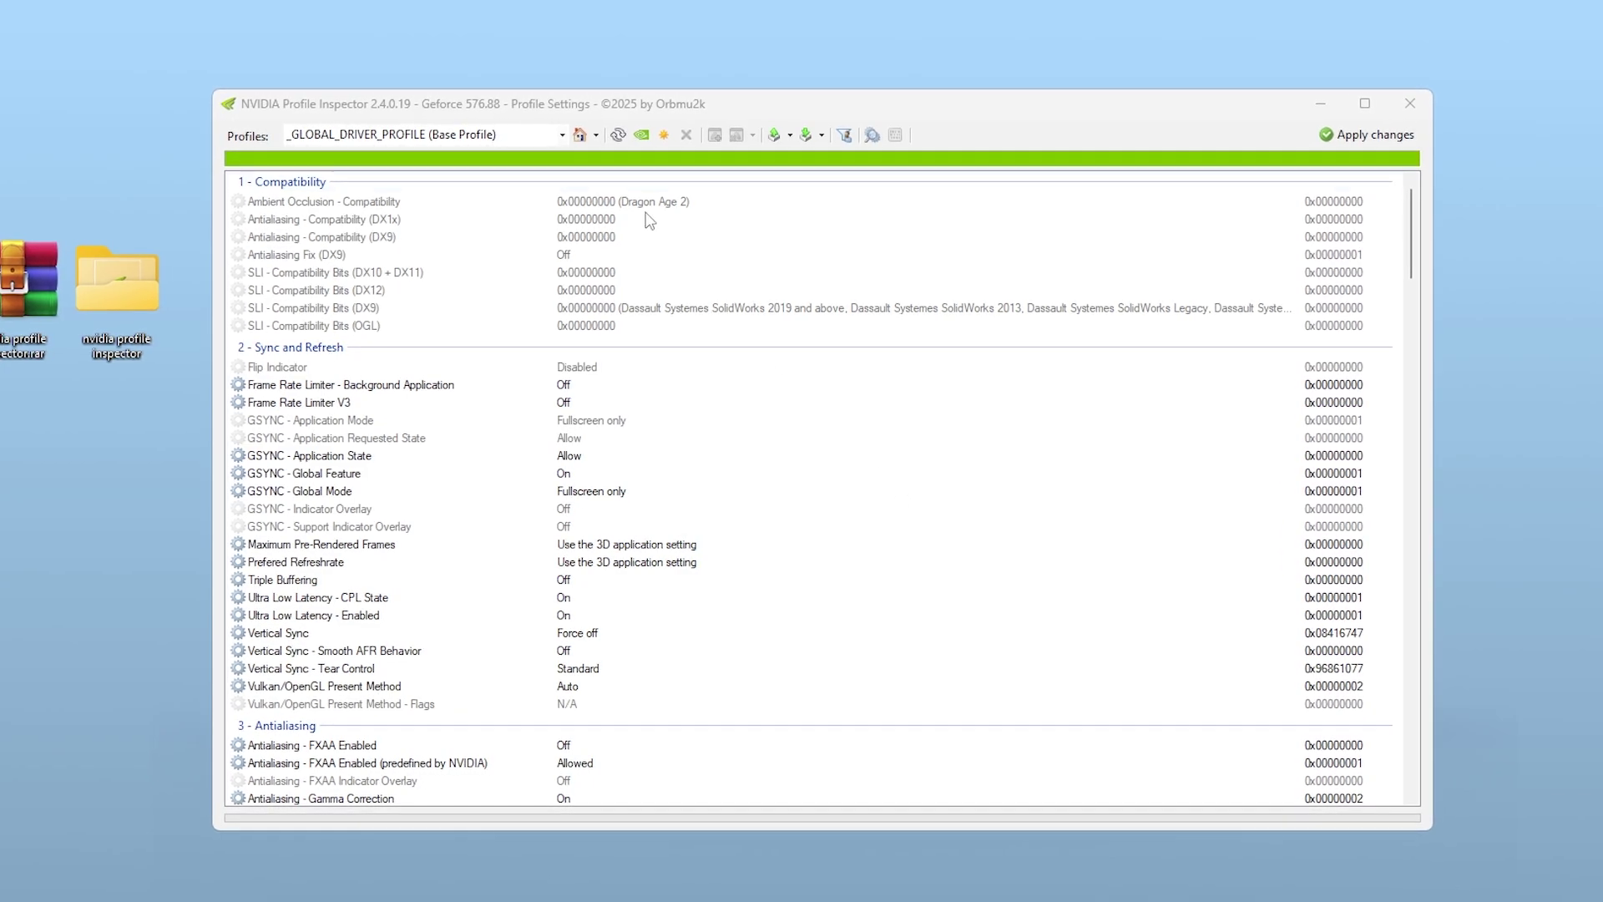
# Browse the driver profile list, leaving the global profile selected
pyautogui.click(562, 135)
pyautogui.scroll(-10, 478, 526)
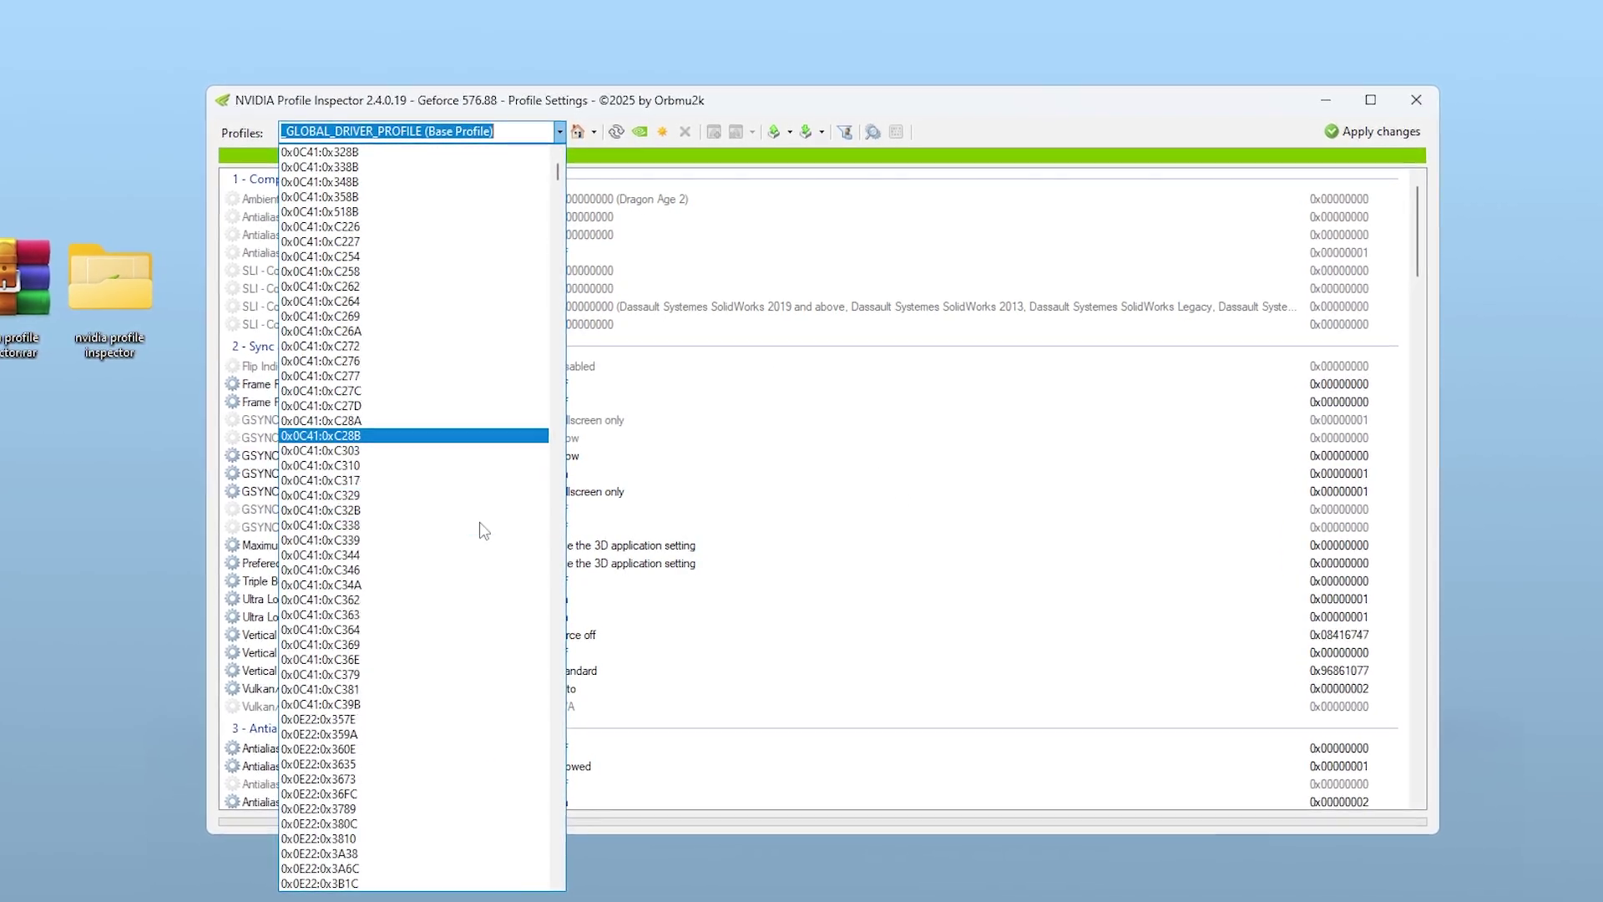
pyautogui.scroll(-5, 418, 167)
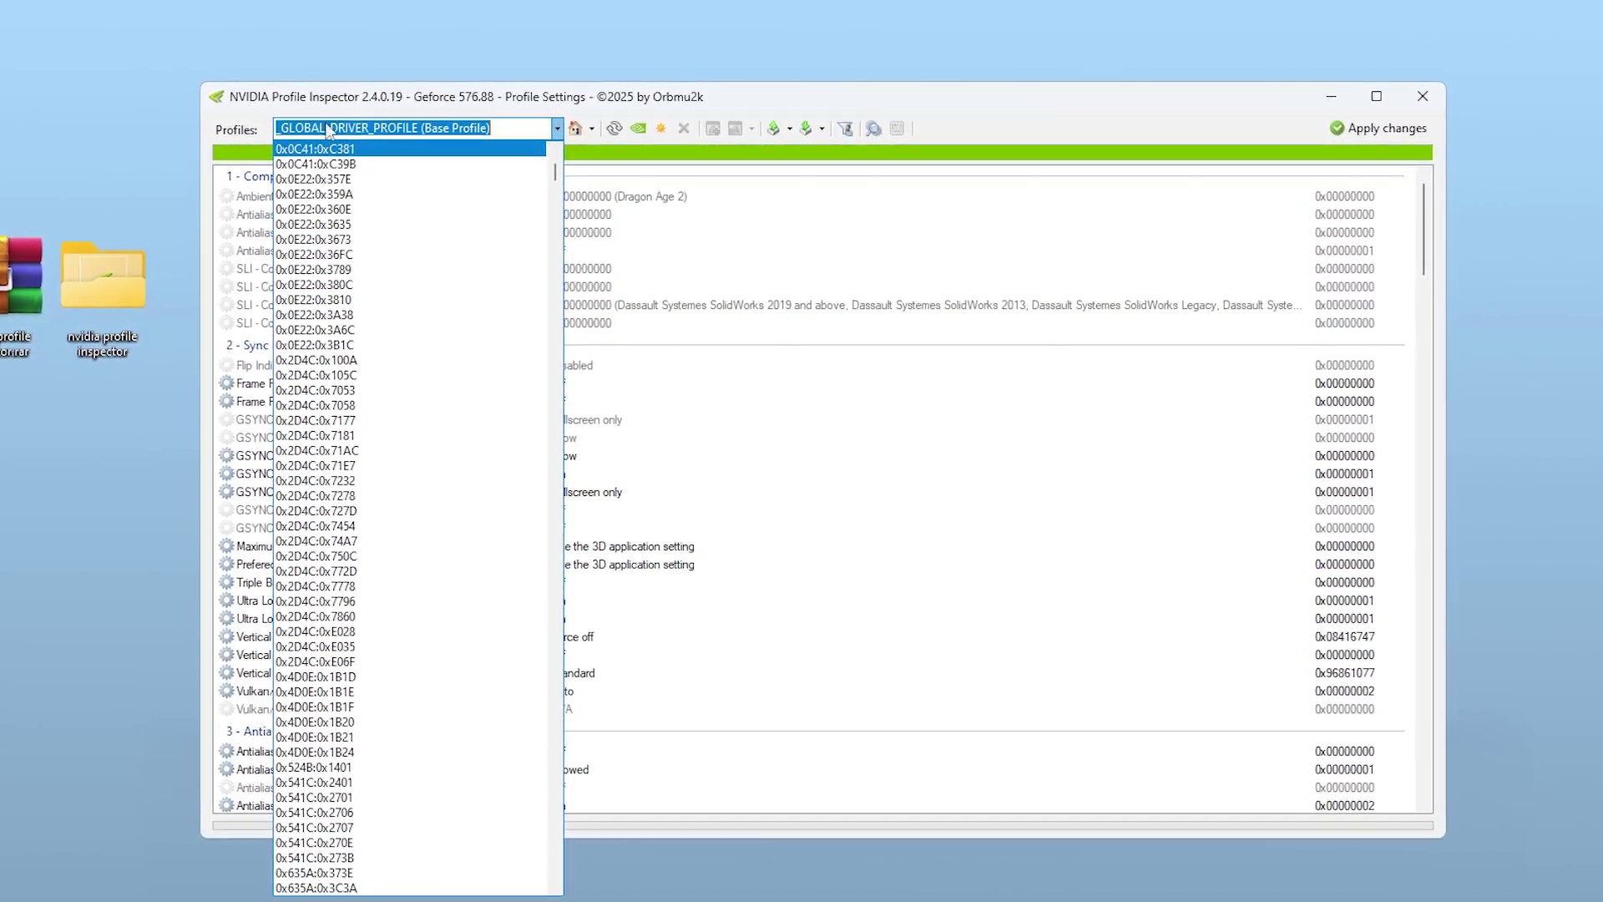
pyautogui.click(489, 133)
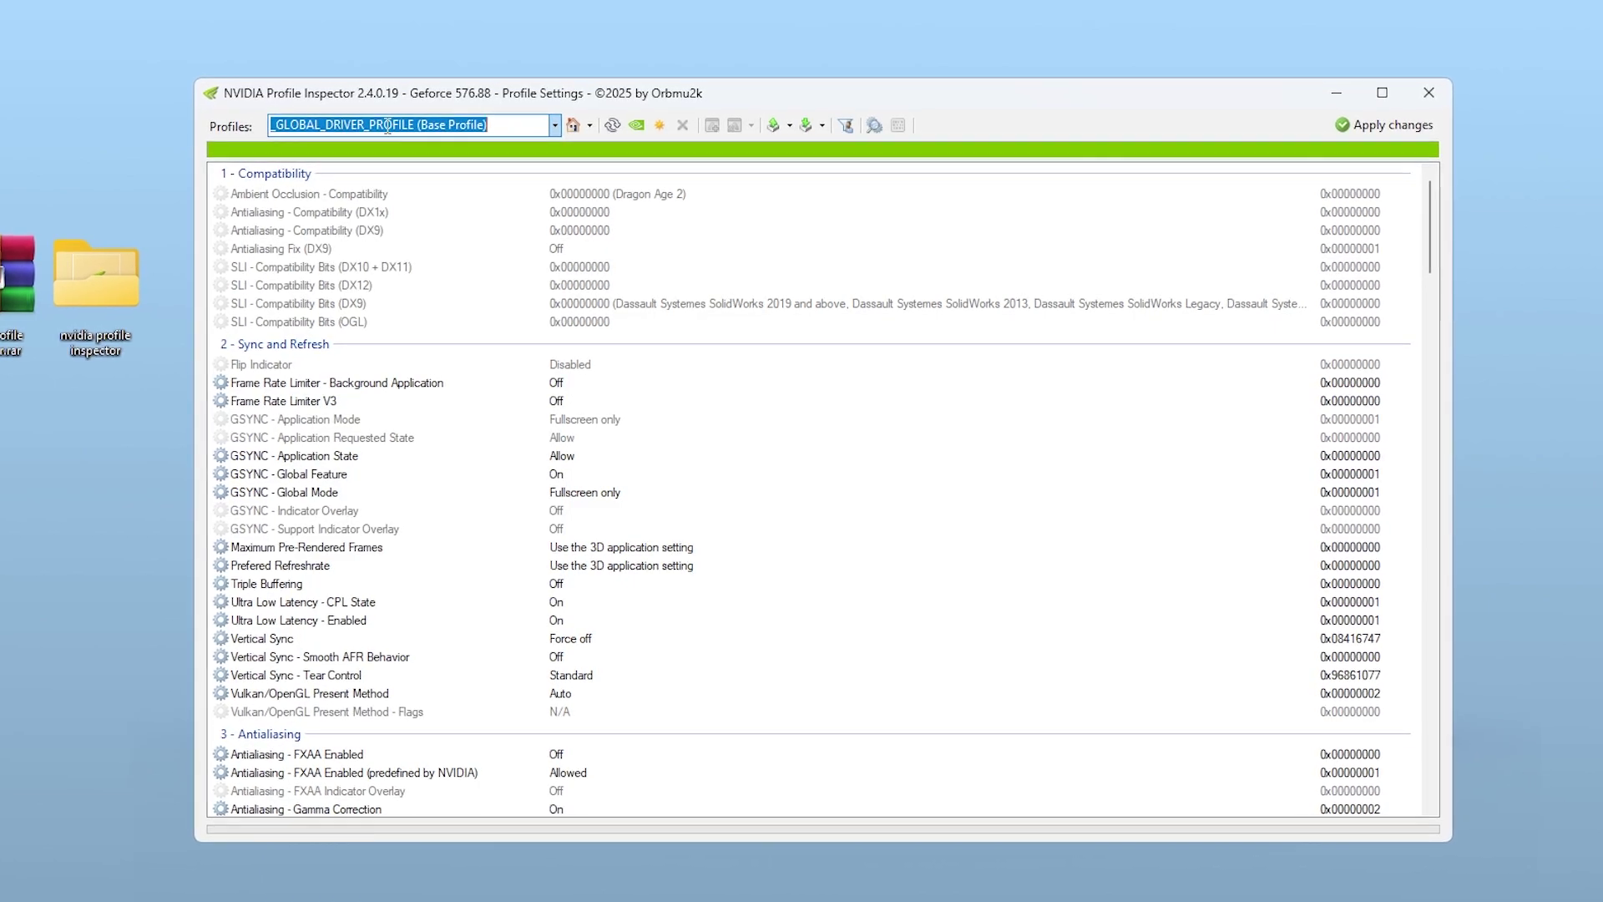
# Replace the profile name text with 'fort' to look up the Fortnite profile
pyautogui.moveTo(319, 124); pyautogui.dragTo(481, 122)
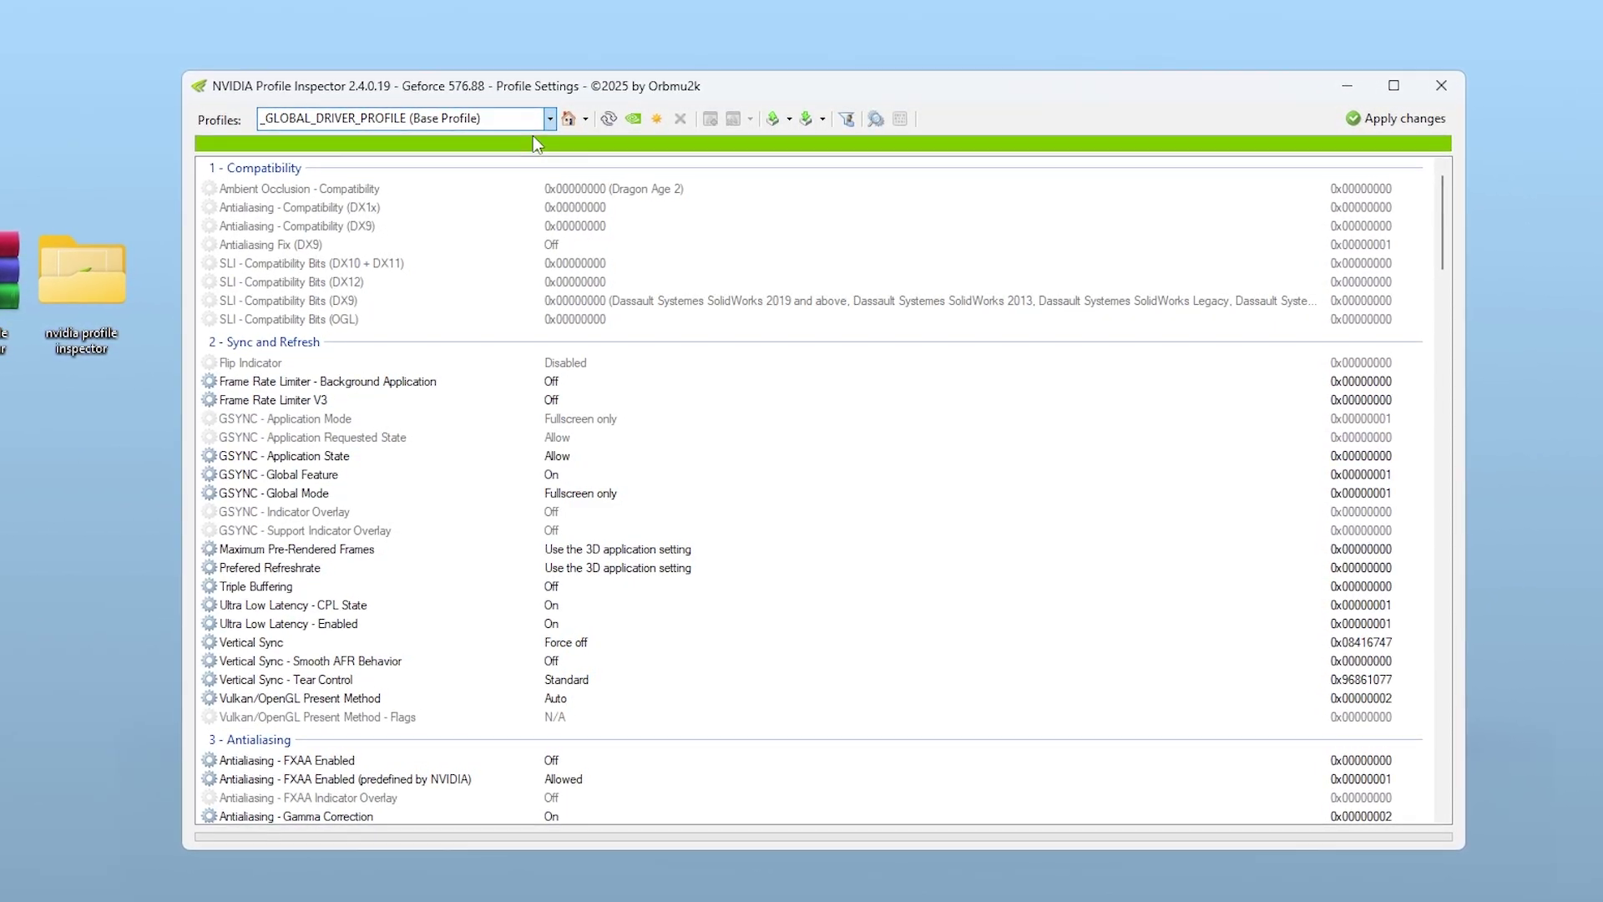
pyautogui.hotkey('ctrl', 'a')
pyautogui.write('fort')
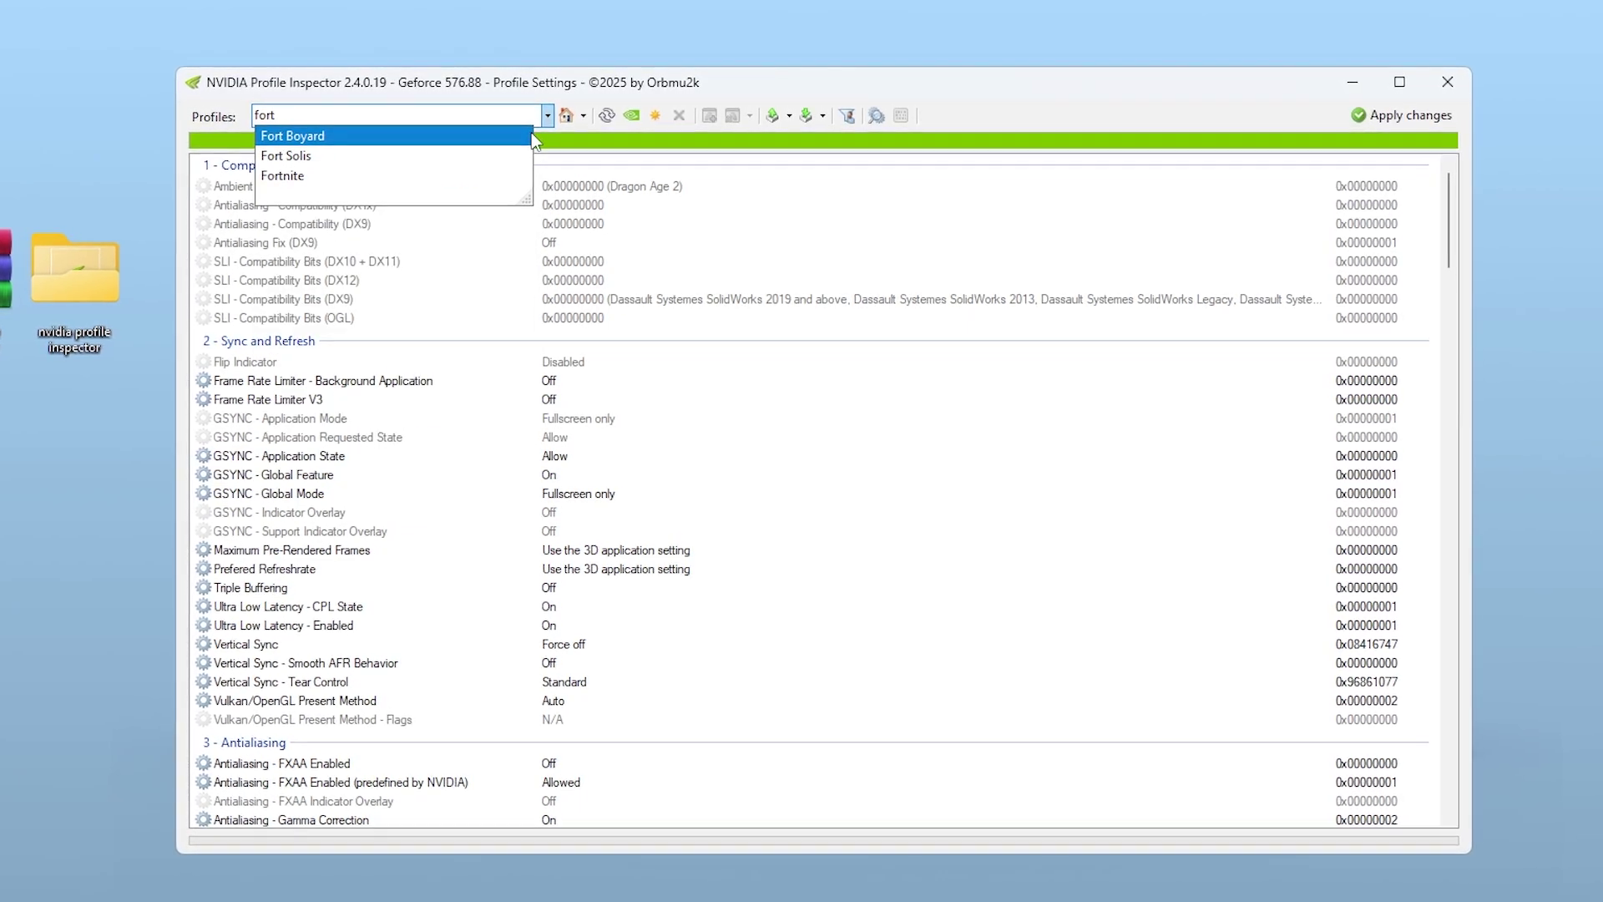
pyautogui.press('Escape')
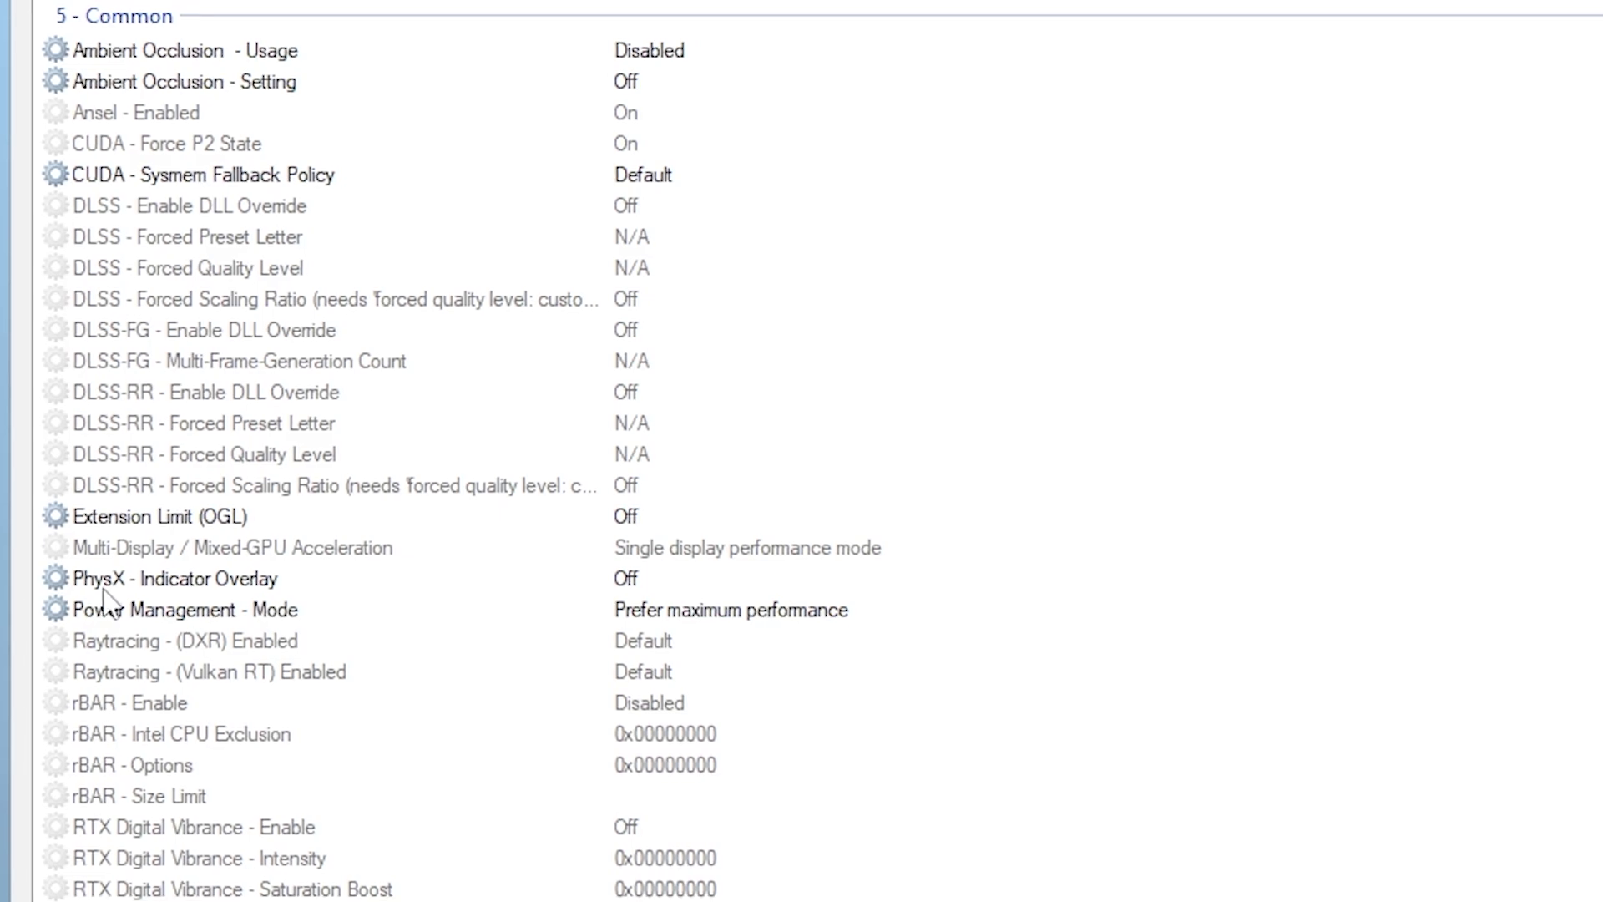
# Choose Prefer maximum performance for Power Management - Mode in the global profile
pyautogui.click(140, 612)
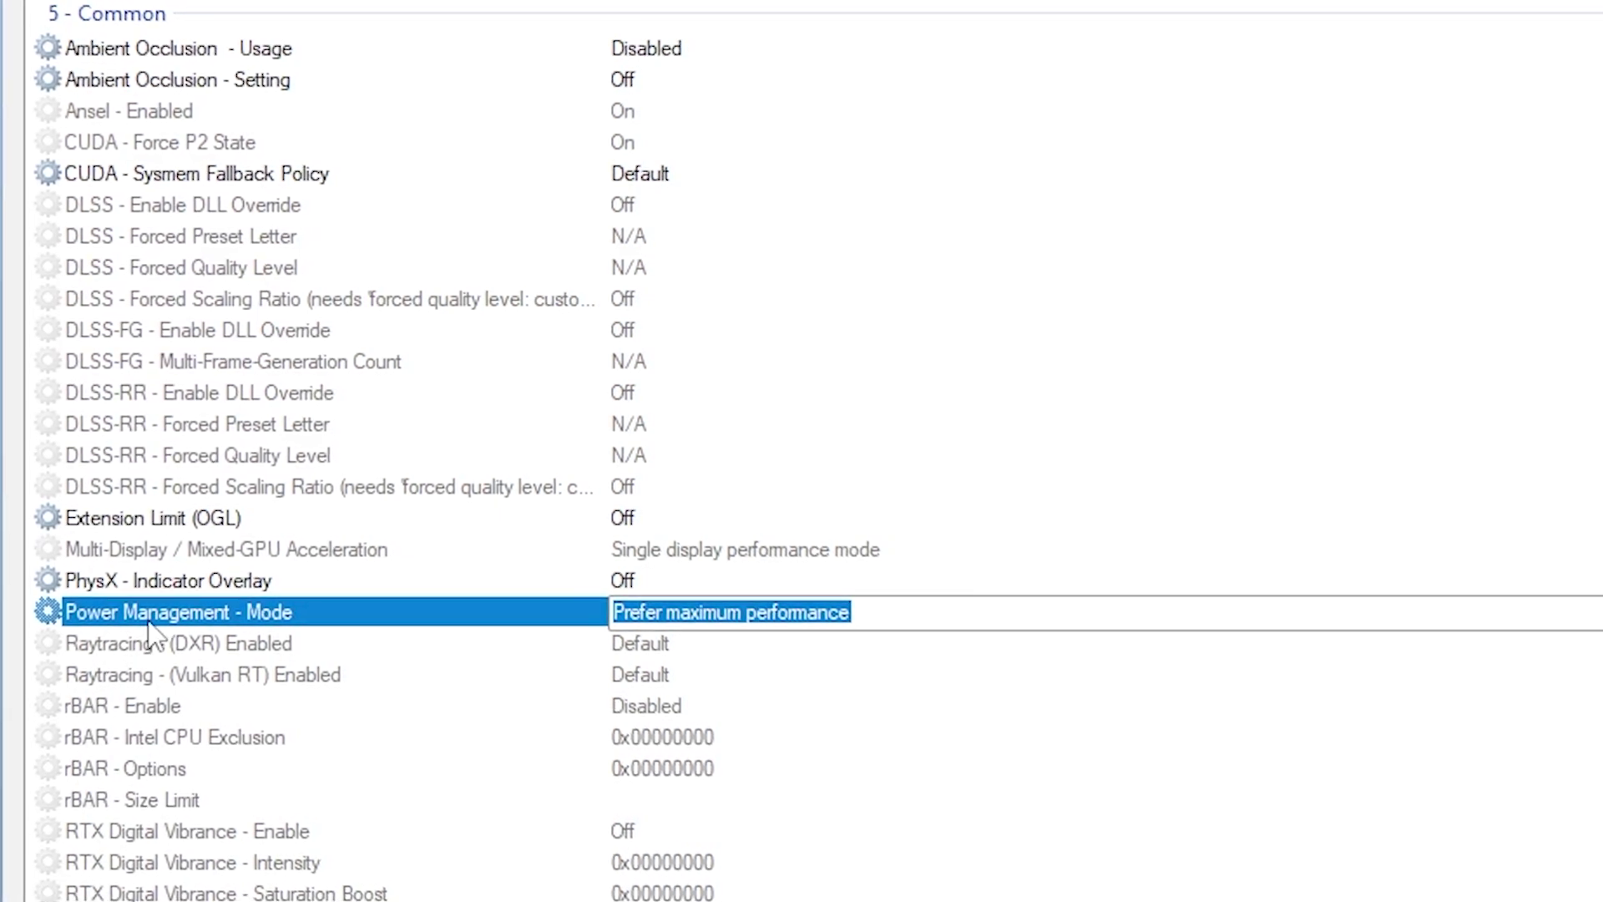
pyautogui.click(779, 622)
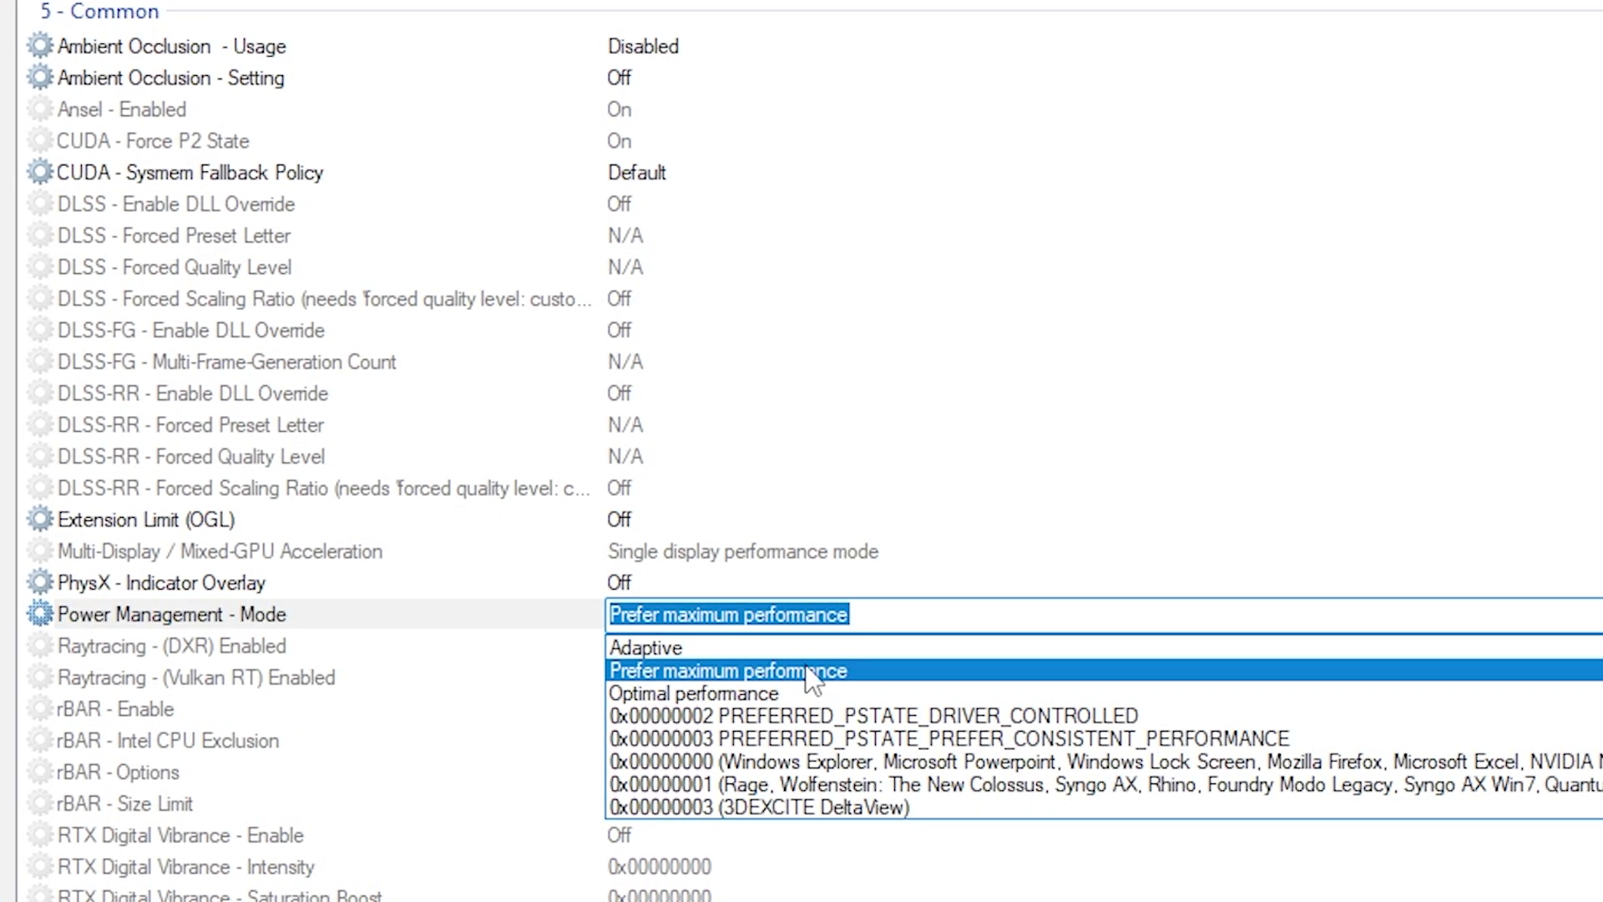
pyautogui.click(699, 672)
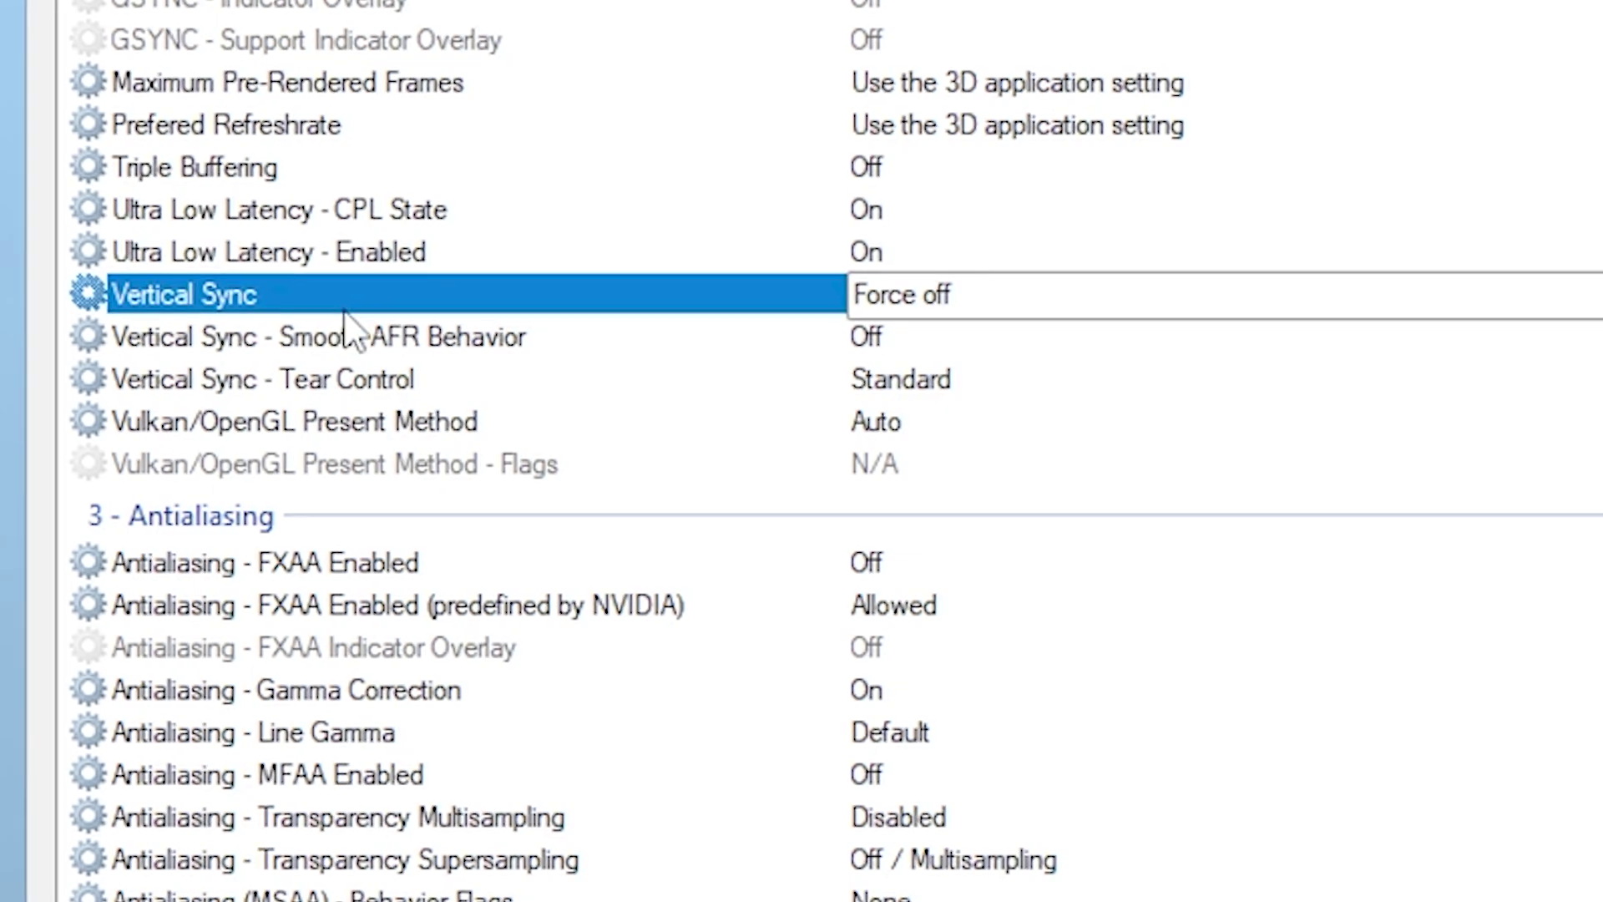
# Leave Vertical Sync at Force off and switch Ultra Low Latency - Enabled to On
pyautogui.click(918, 292)
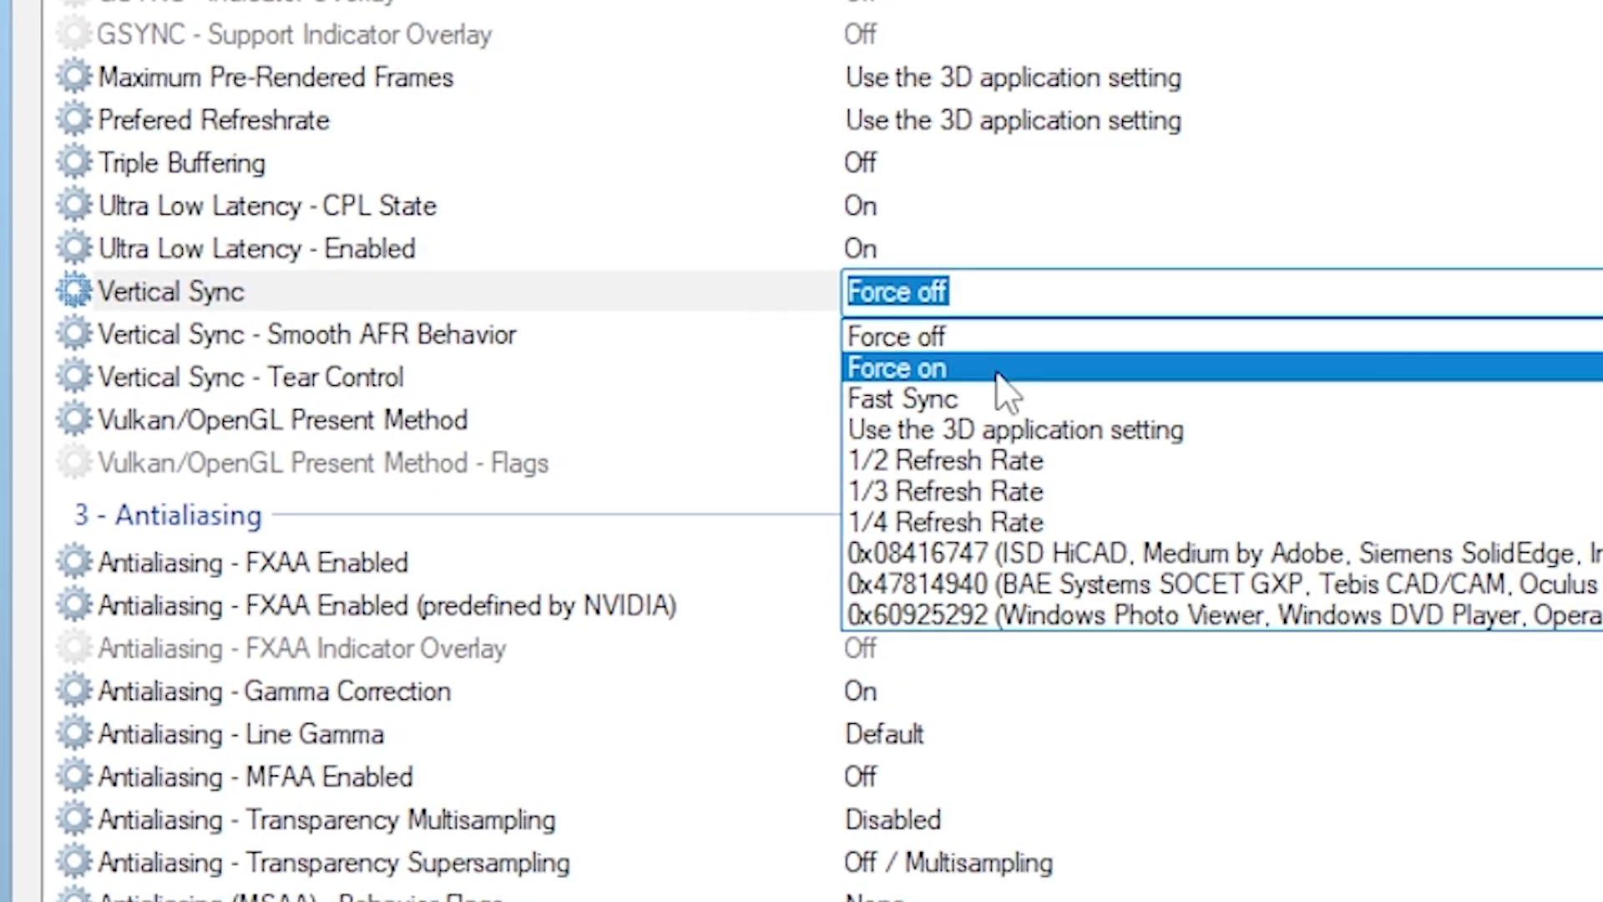
pyautogui.click(894, 336)
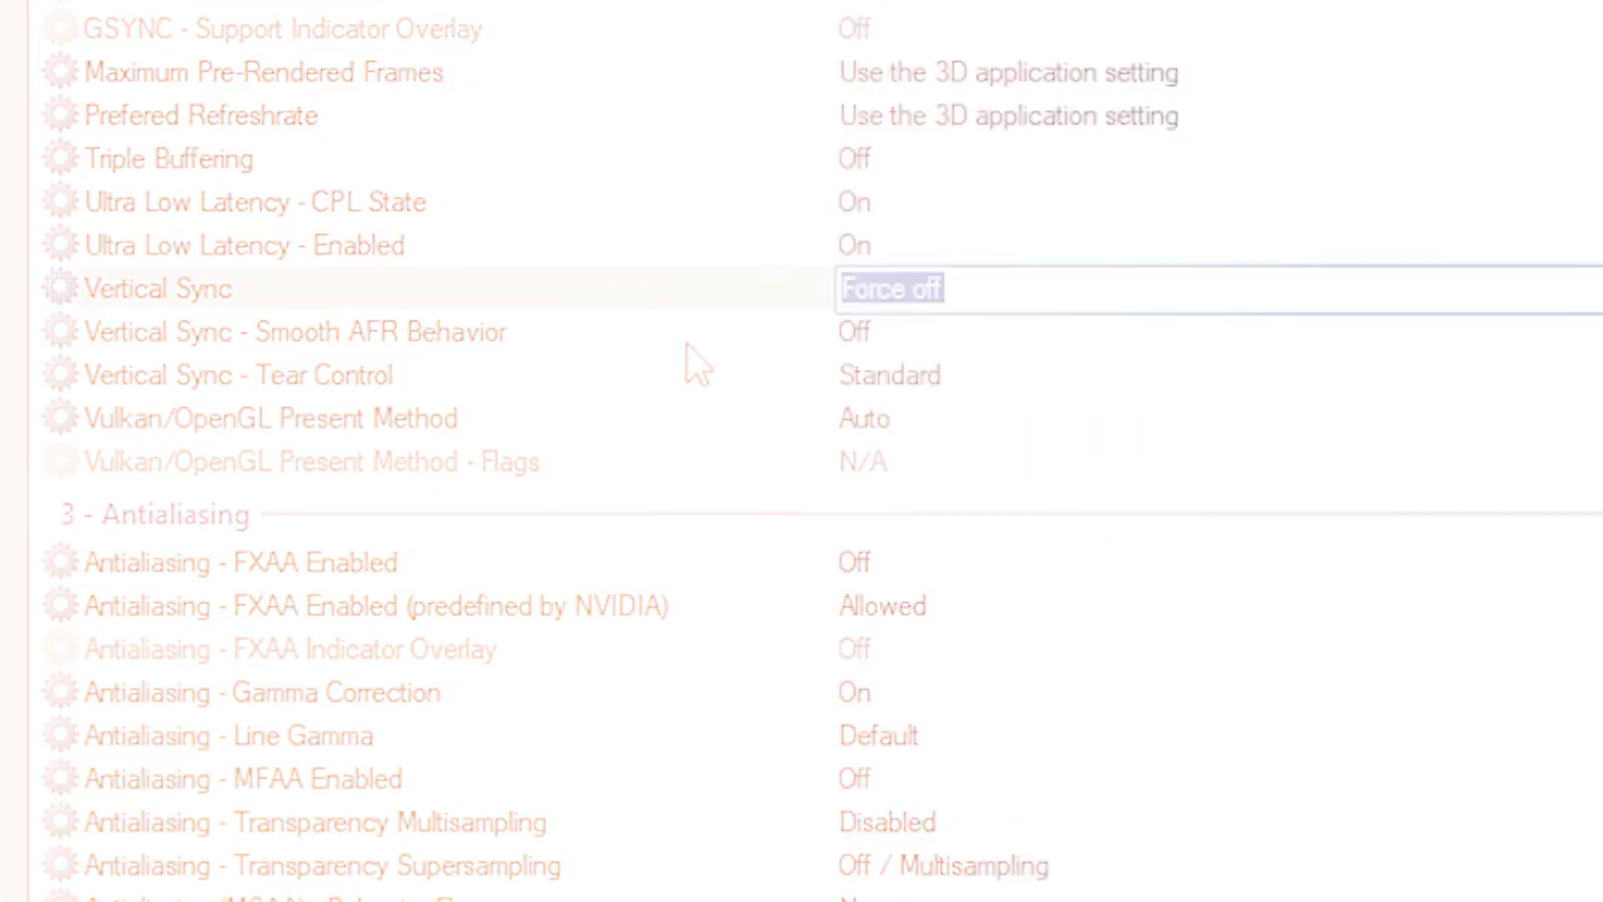
pyautogui.click(390, 249)
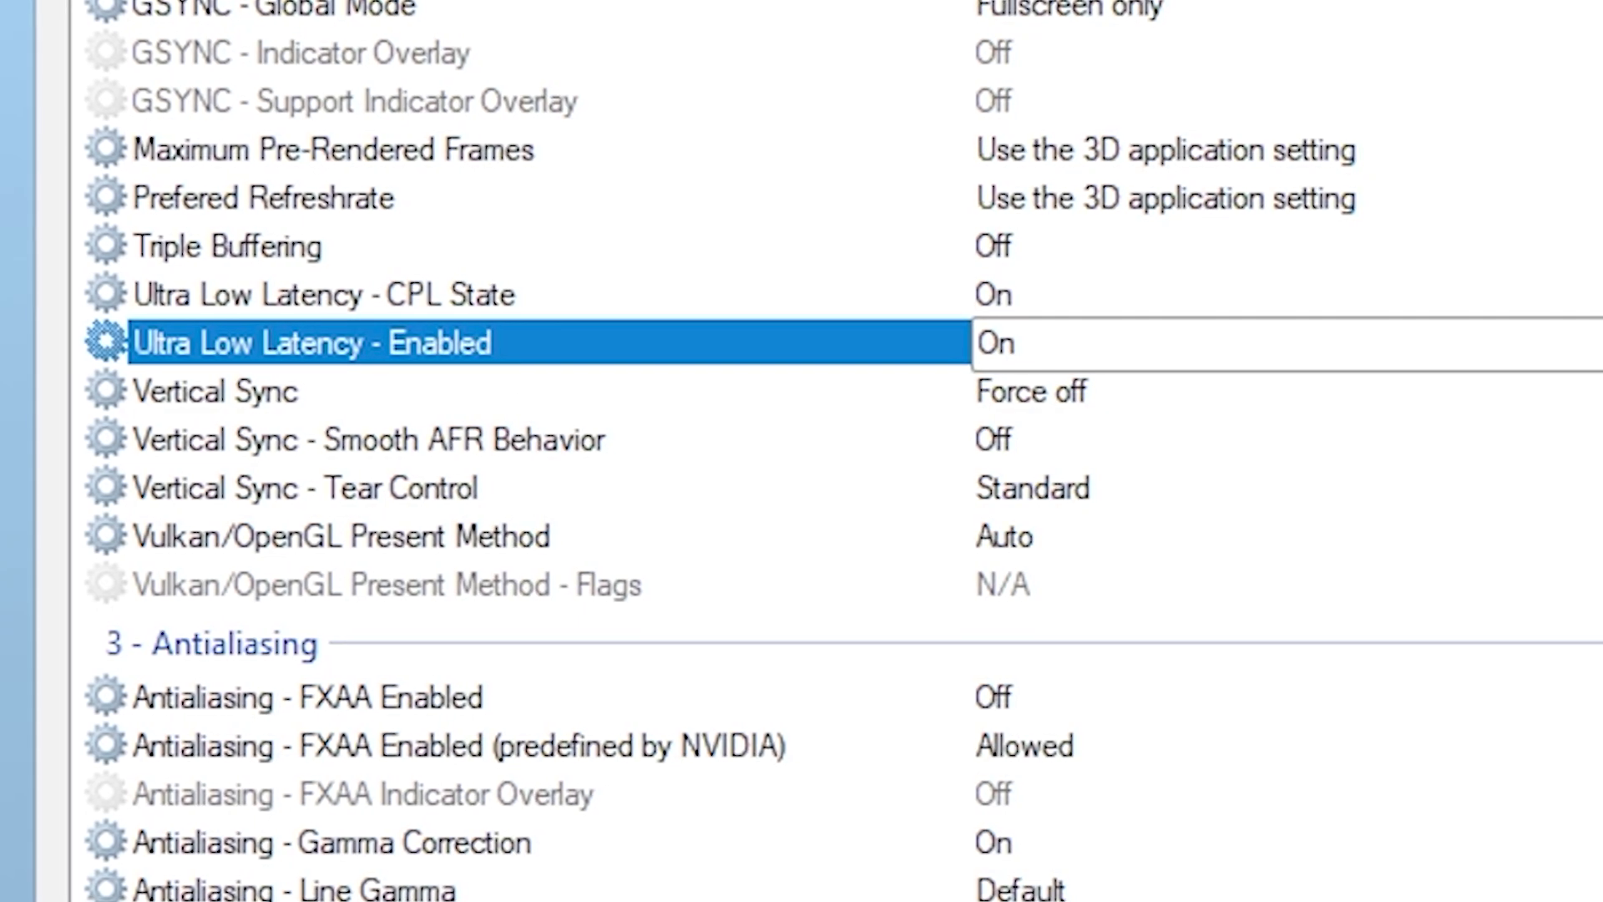
pyautogui.click(998, 344)
pyautogui.click(1114, 432)
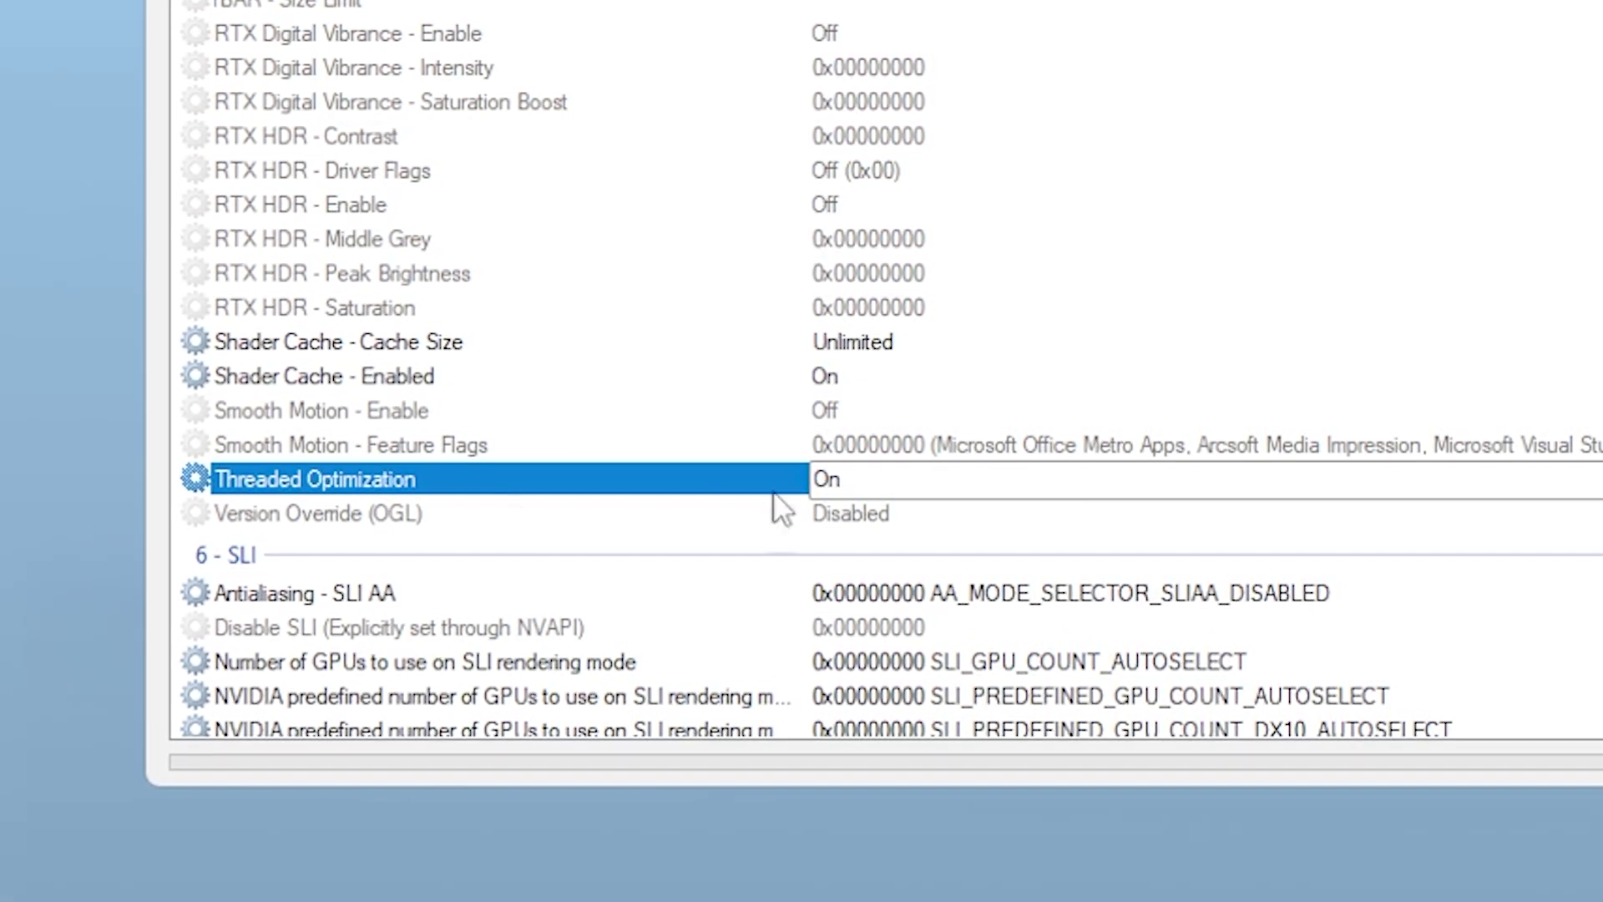
# Restore Threaded Optimization to On in place of the flags string
pyautogui.click(826, 477)
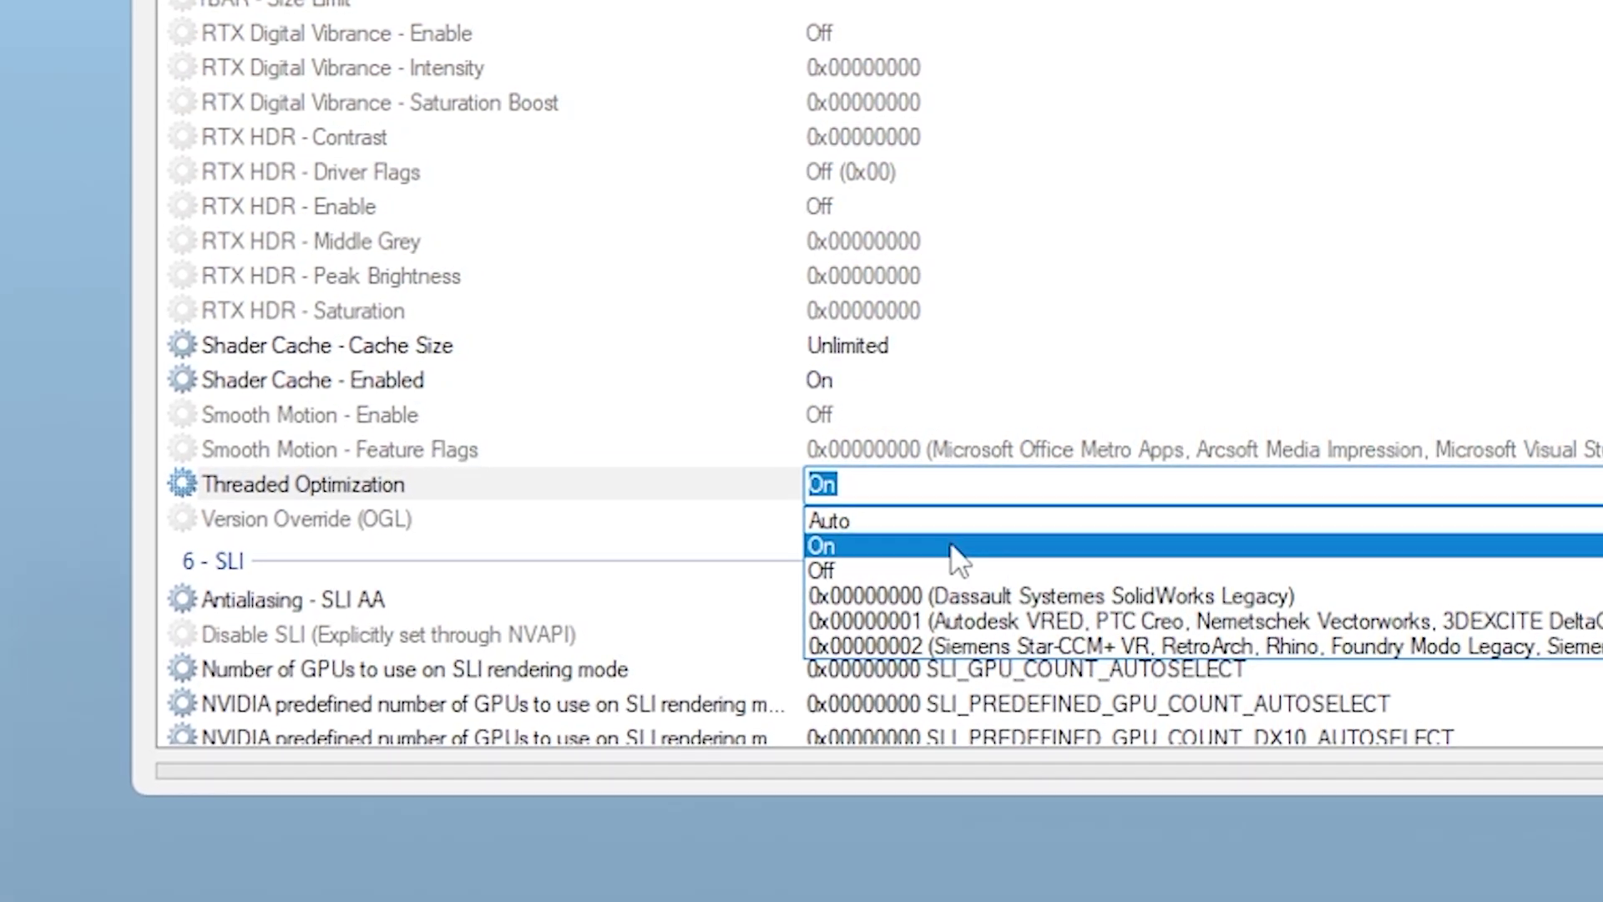
pyautogui.click(949, 544)
pyautogui.hotkey('ctrl', 'v')
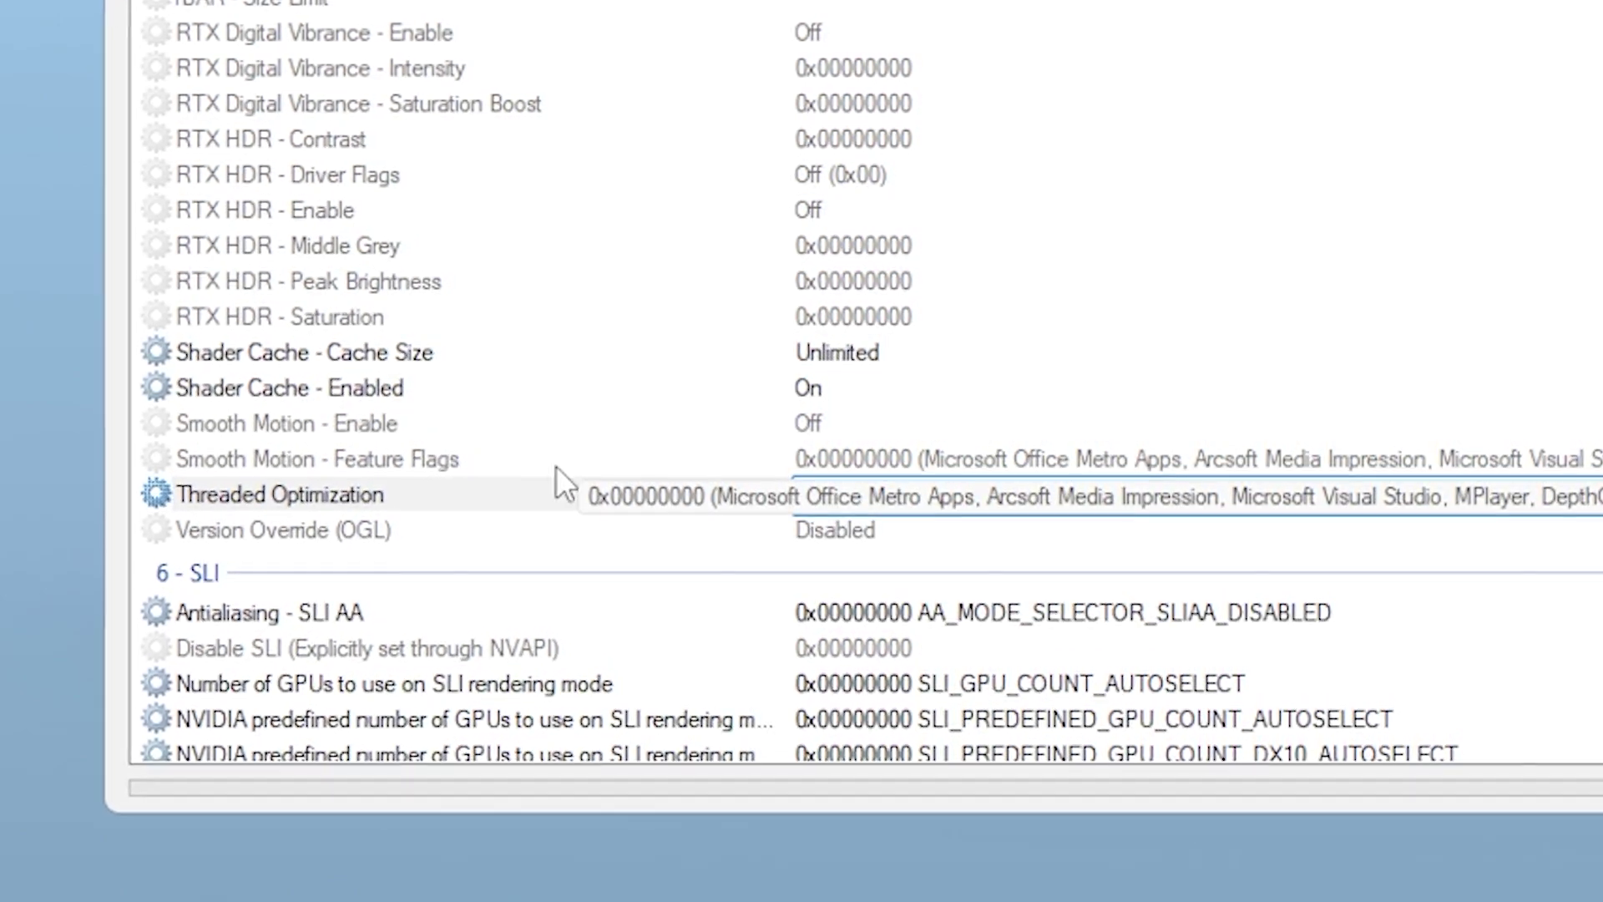
pyautogui.click(526, 494)
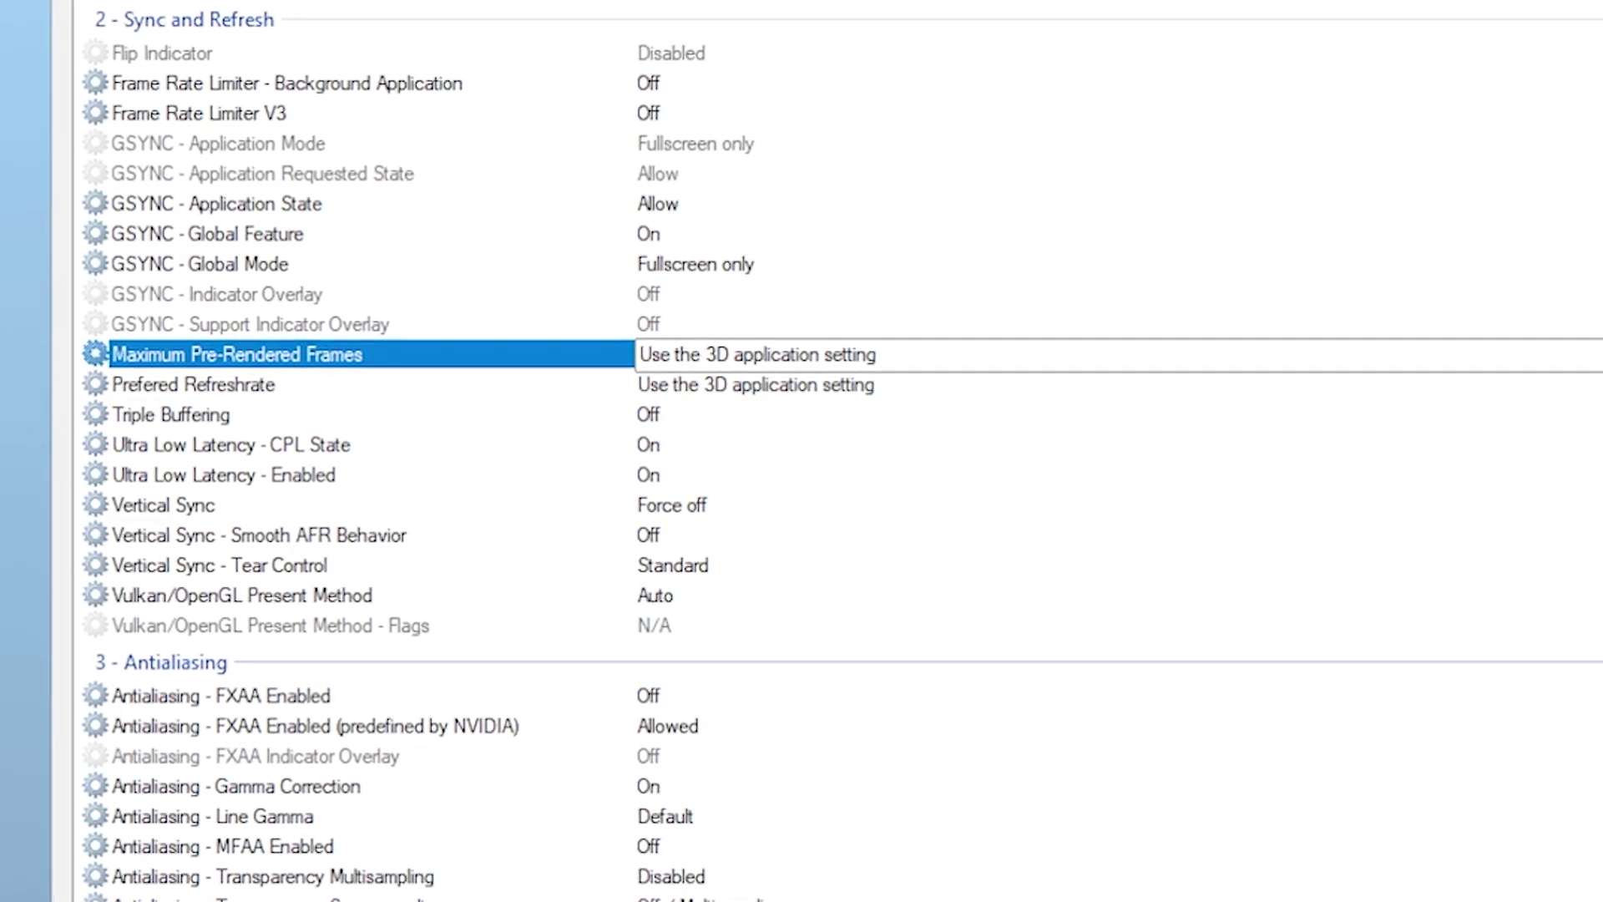
# Set Maximum Pre-Rendered Frames to 1
pyautogui.hotkey('alt', 'Down')
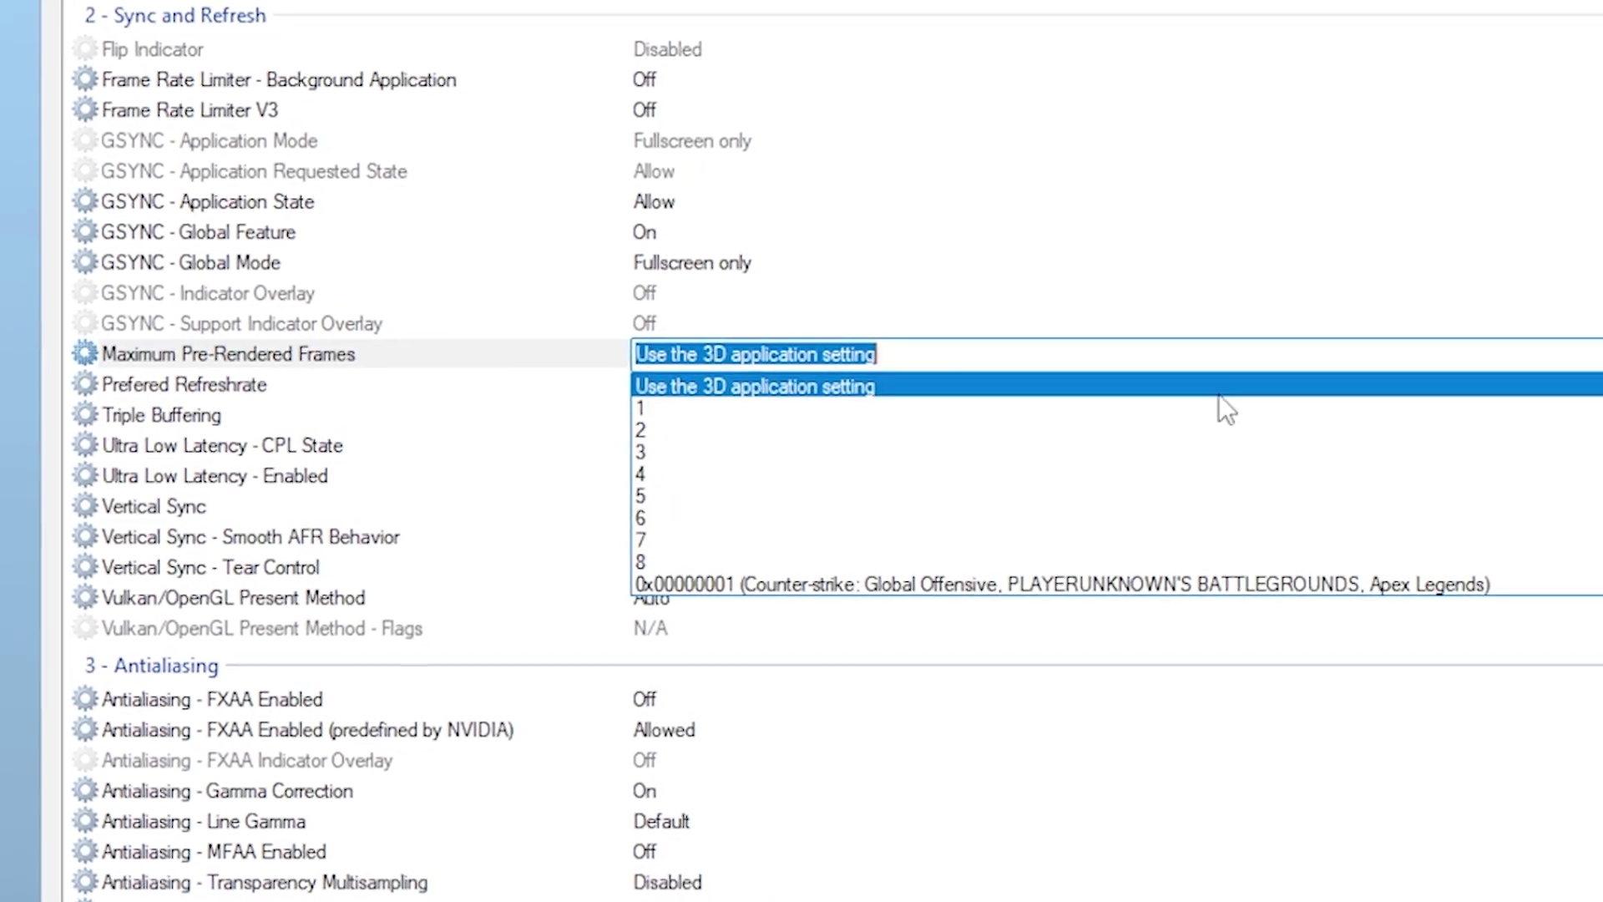
pyautogui.click(1144, 432)
pyautogui.press('Up')
pyautogui.press('Up')
pyautogui.hotkey('alt', 'Down')
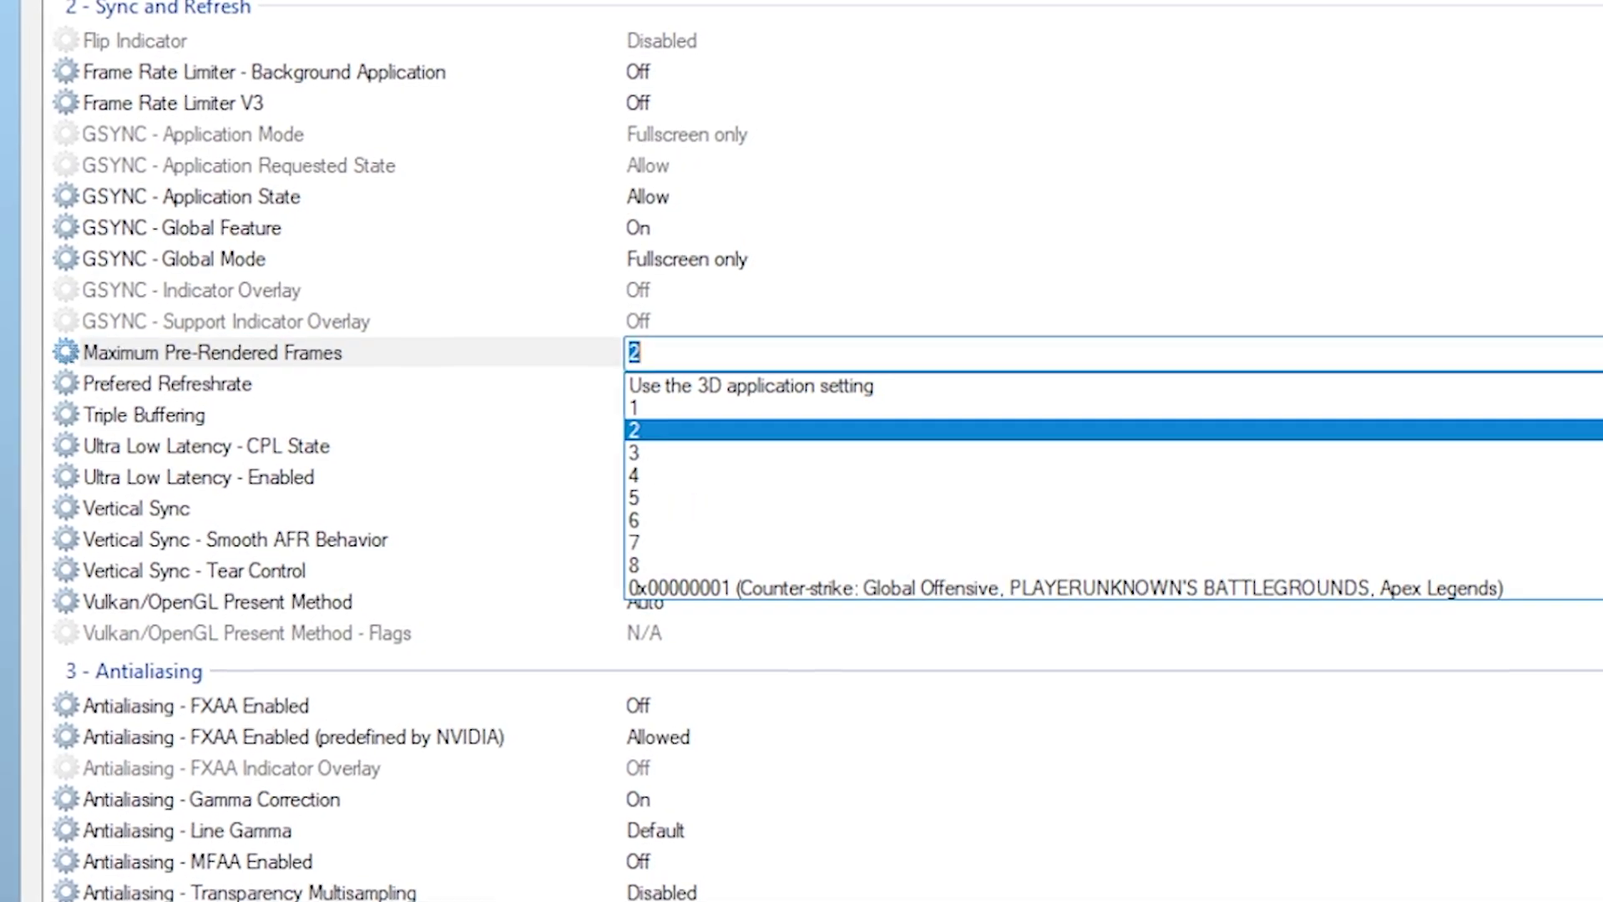
pyautogui.click(1227, 407)
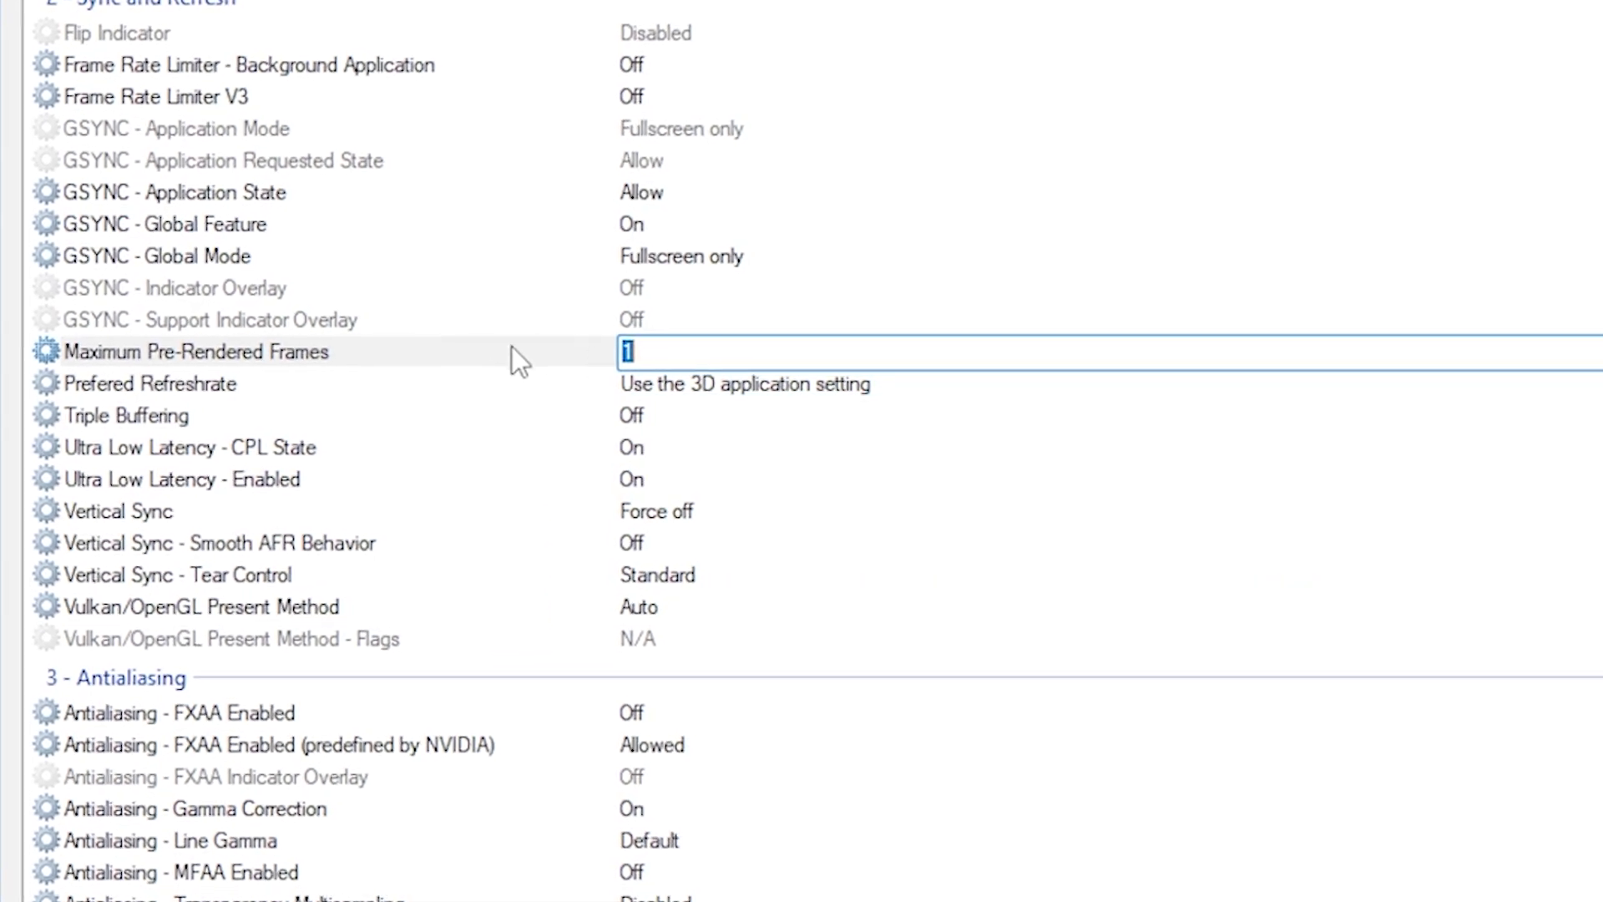
pyautogui.scroll(-4, 539, 350)
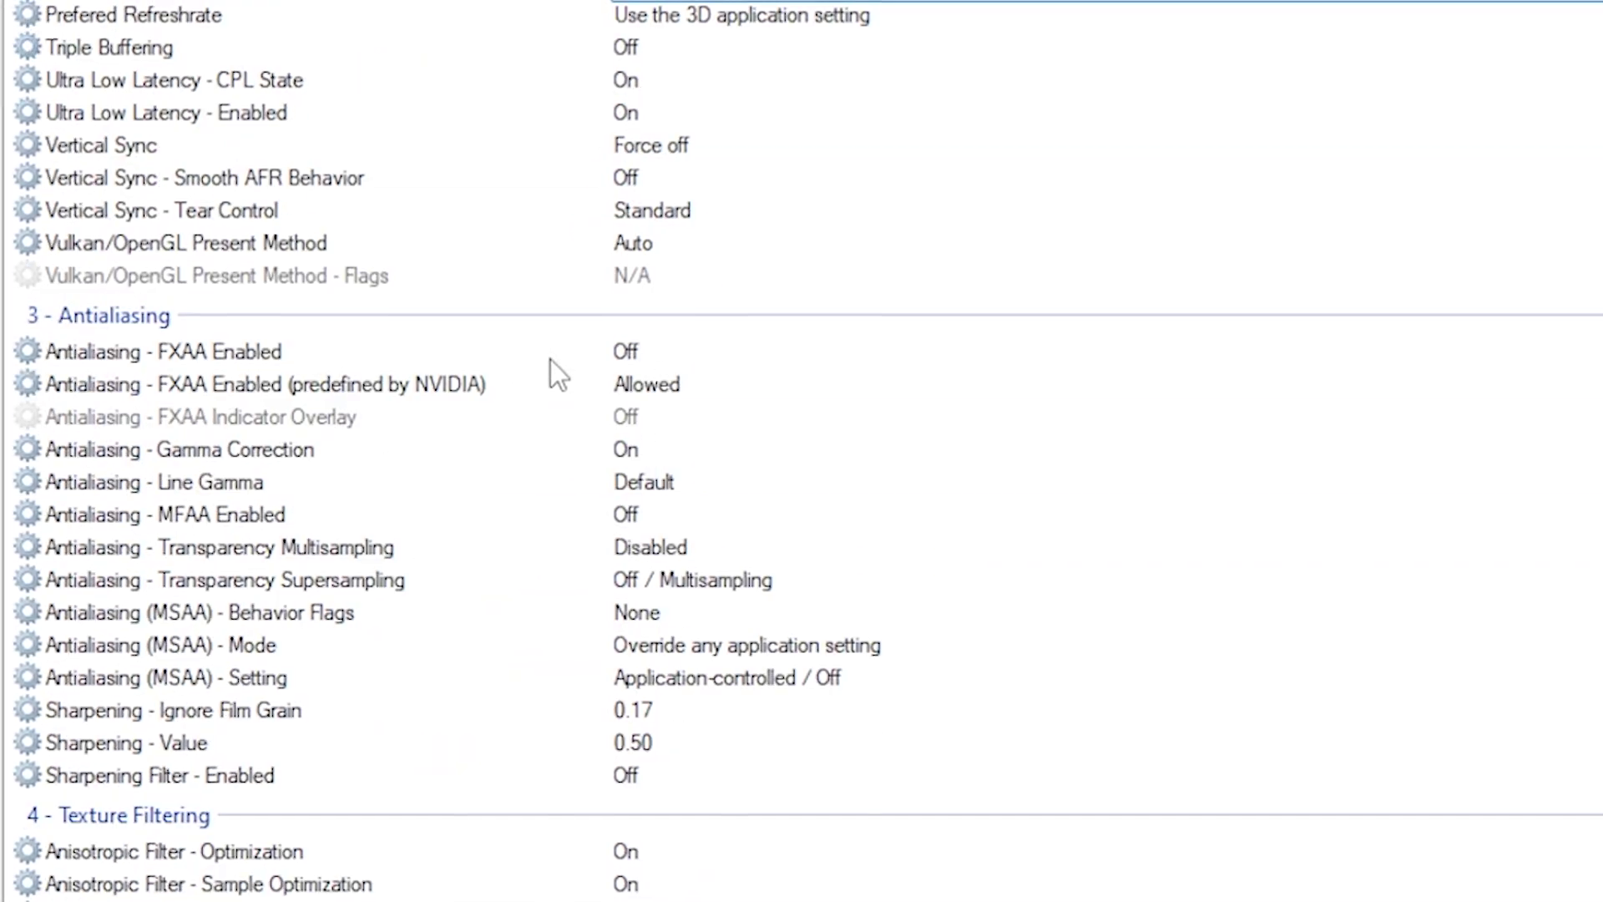
# Keep Texture Filtering - Quality at High performance
pyautogui.click(375, 536)
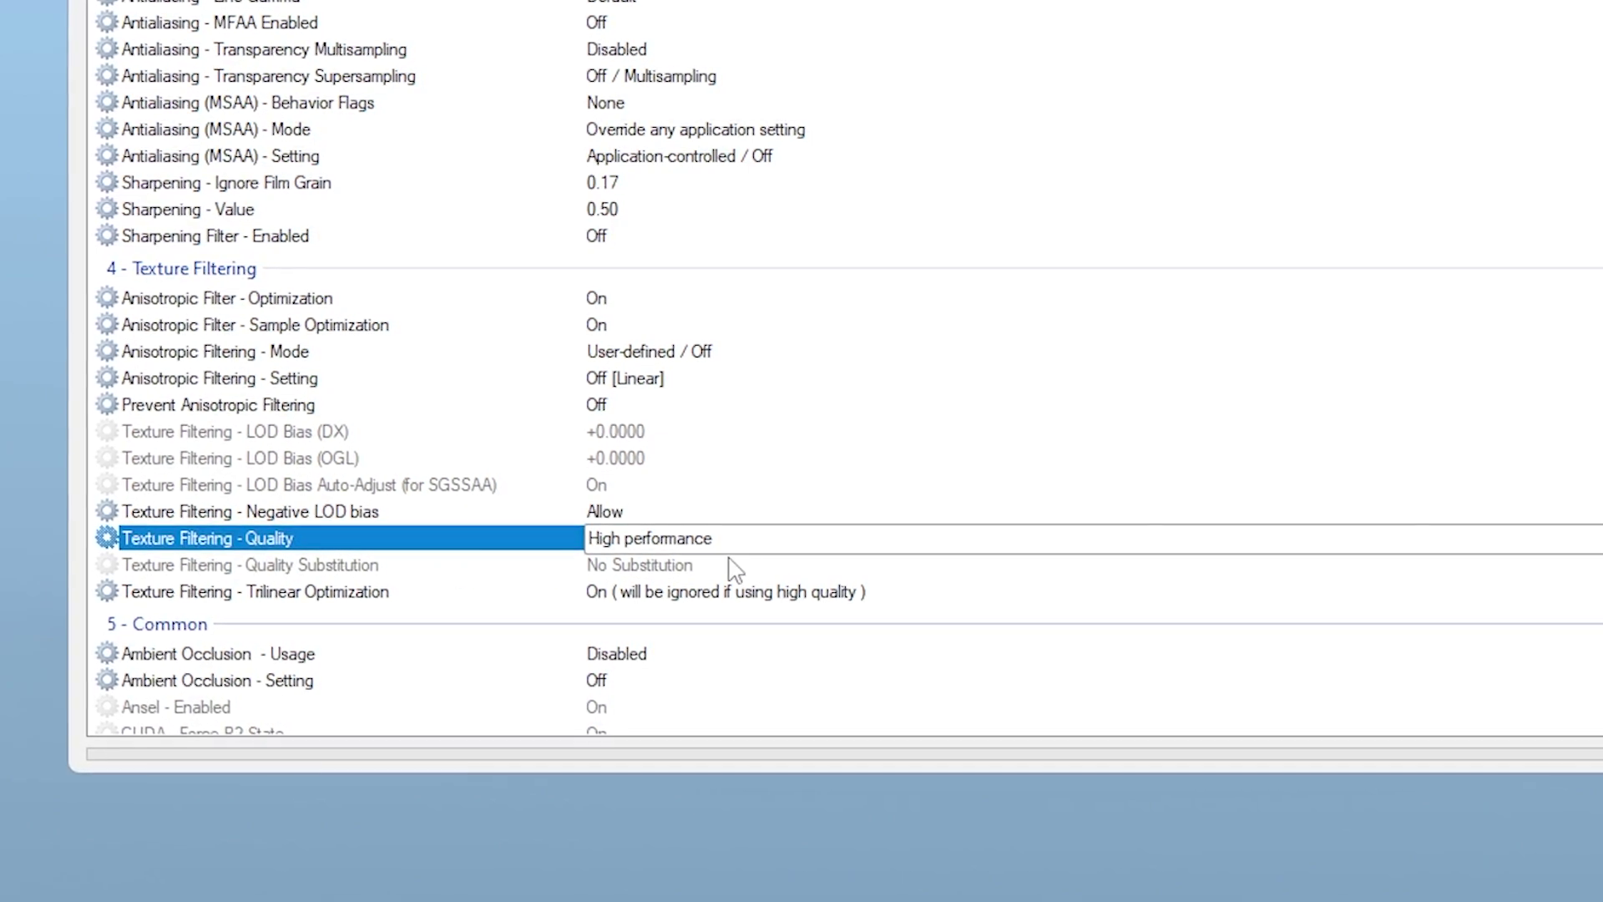
pyautogui.click(984, 541)
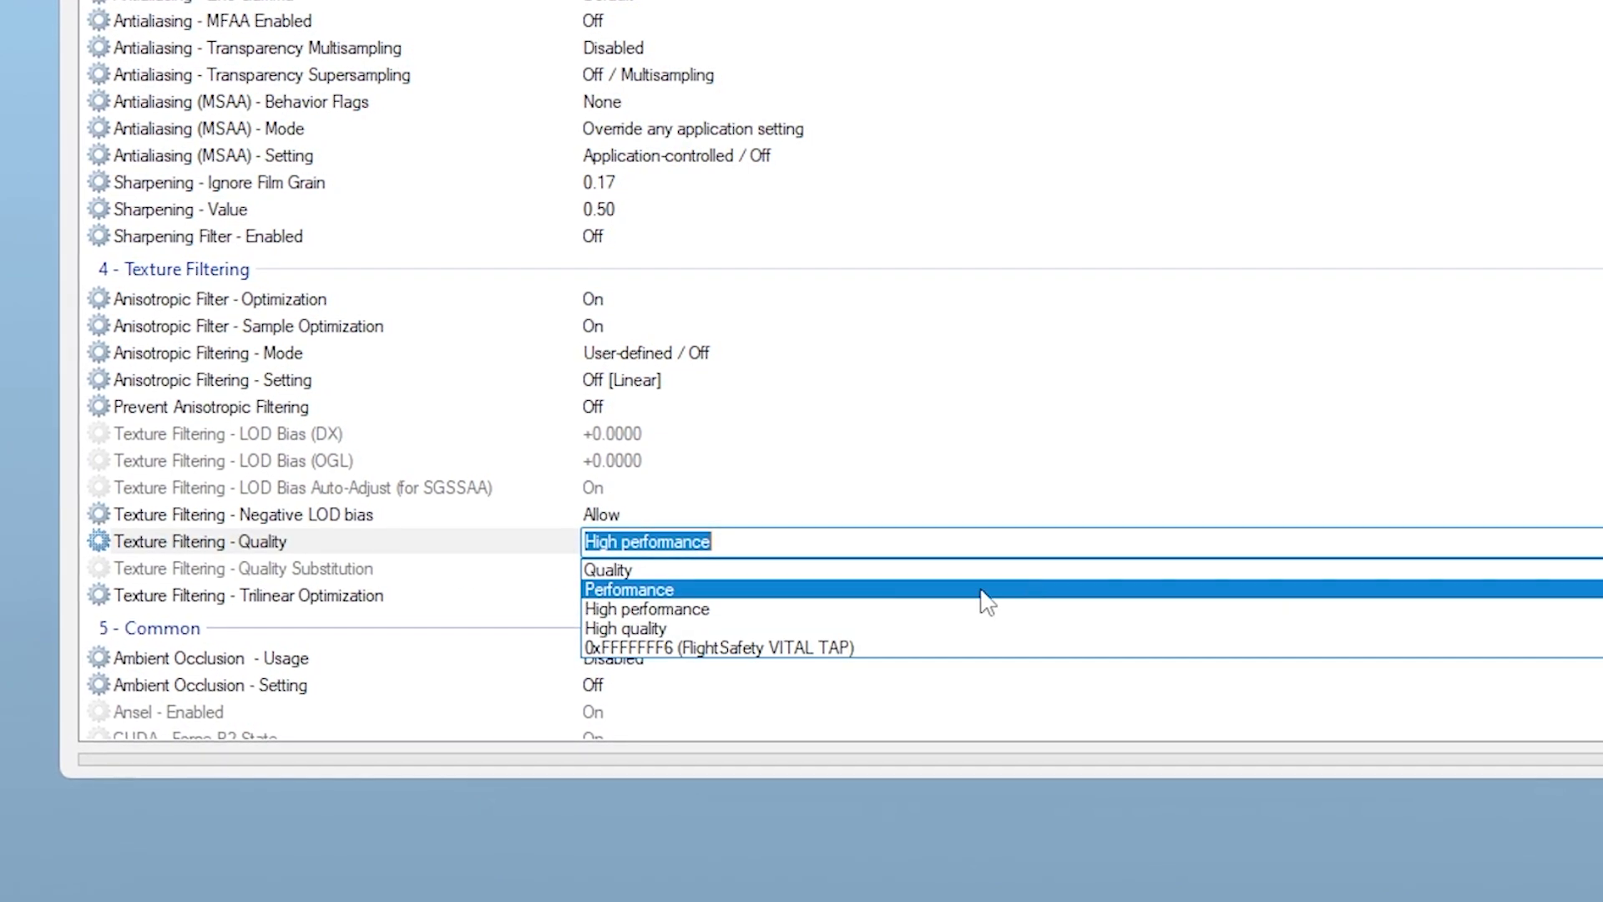
pyautogui.click(984, 607)
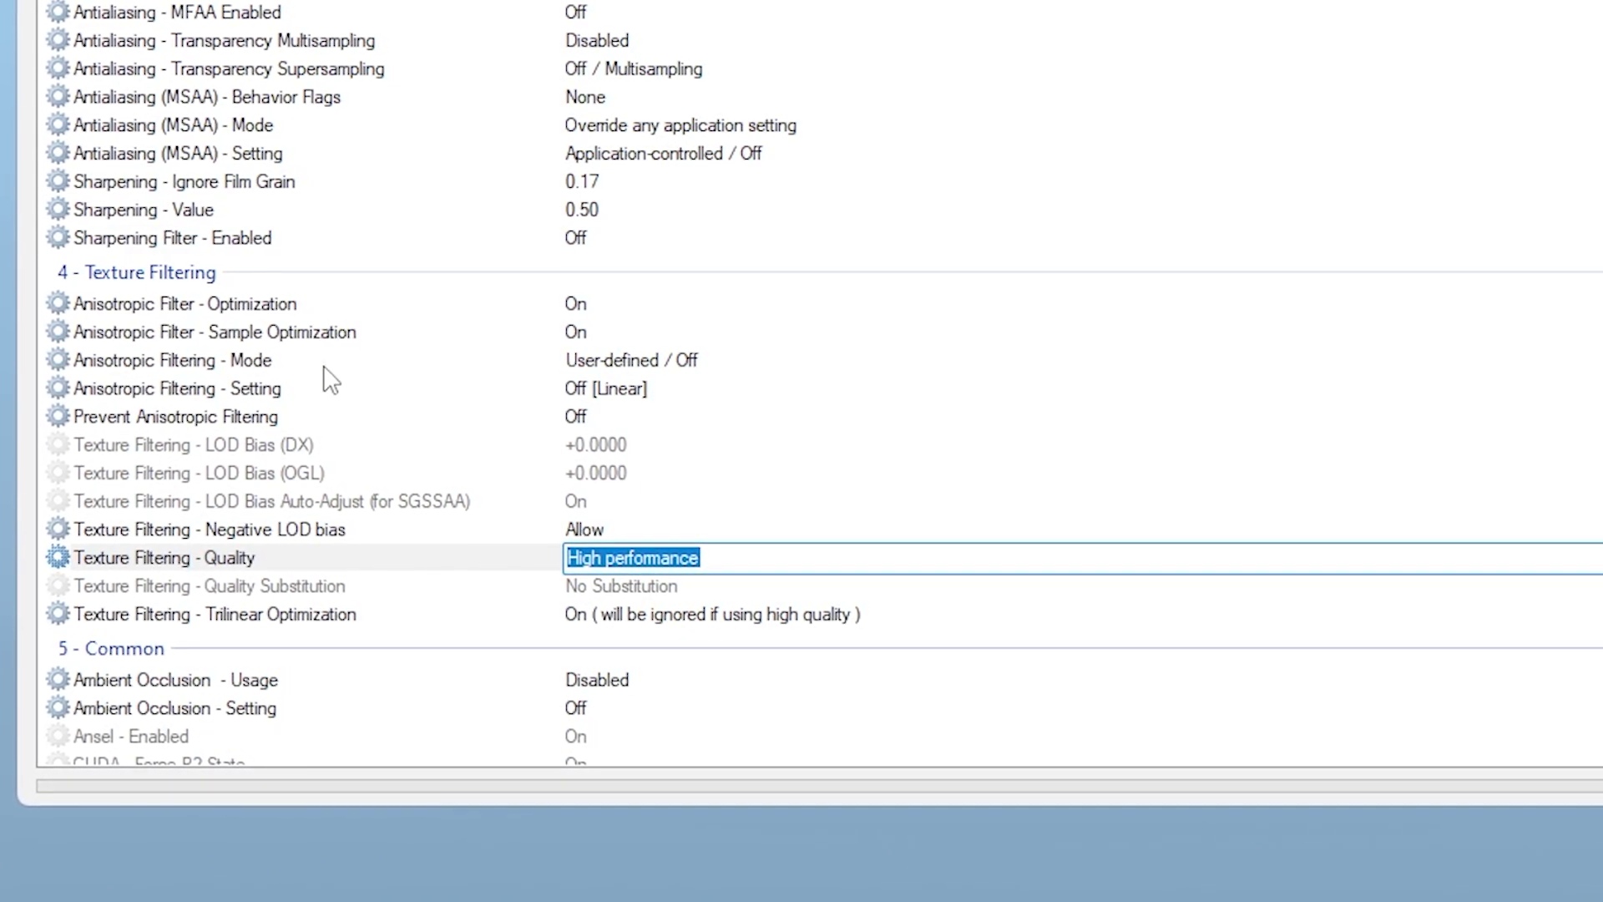
# Set Anisotropic Filtering - Mode to User-defined / Off
pyautogui.click(652, 361)
pyautogui.click(1424, 360)
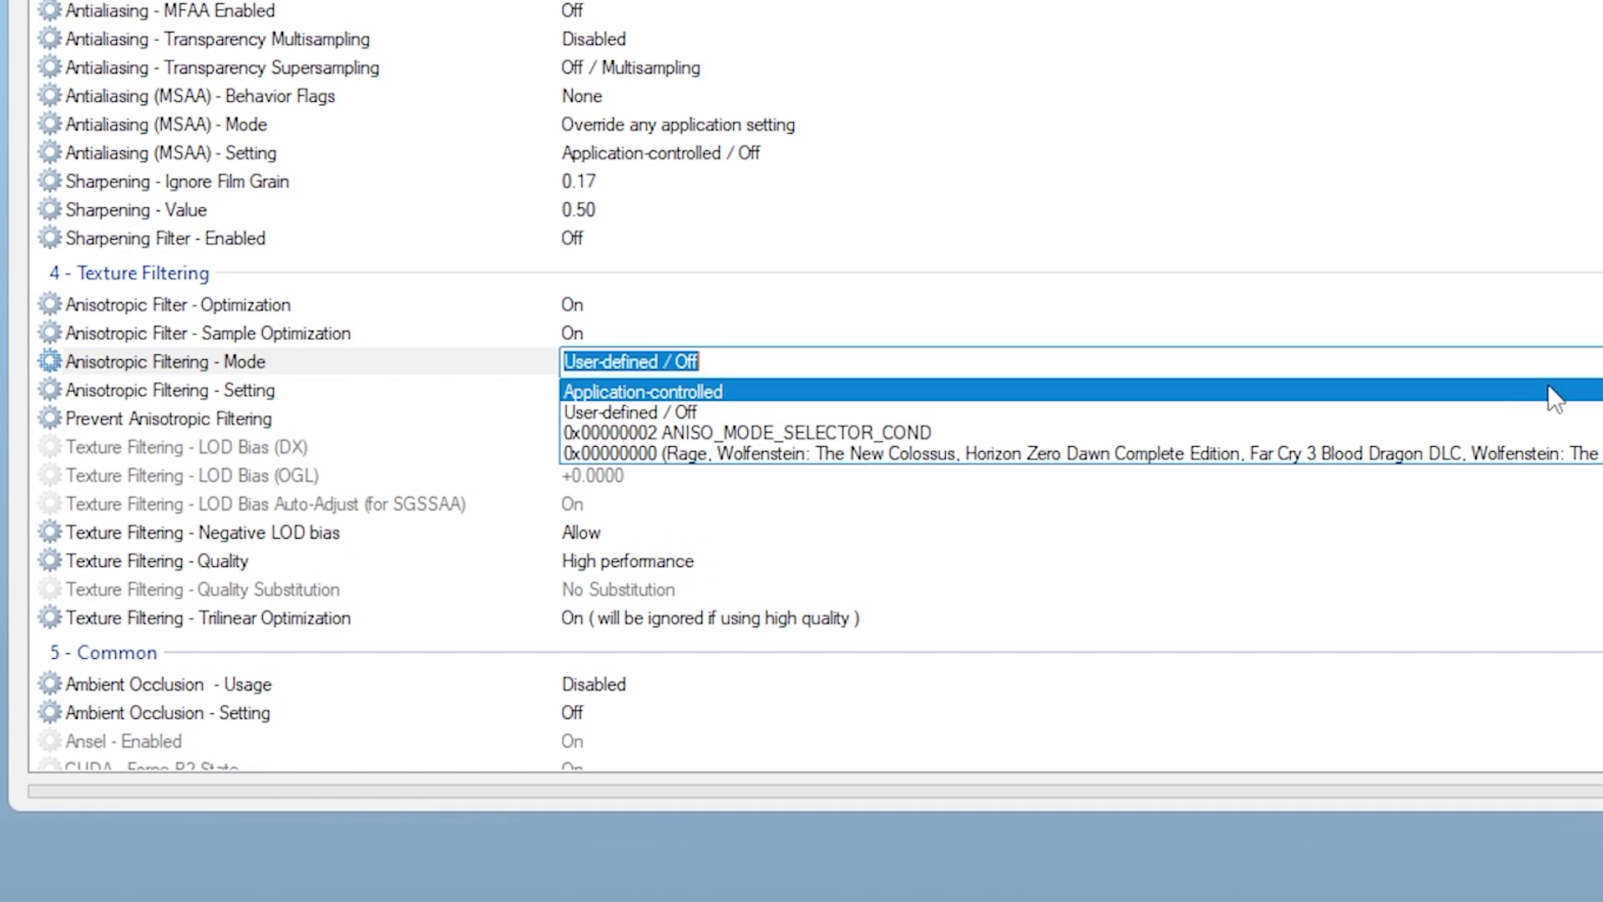
pyautogui.click(597, 414)
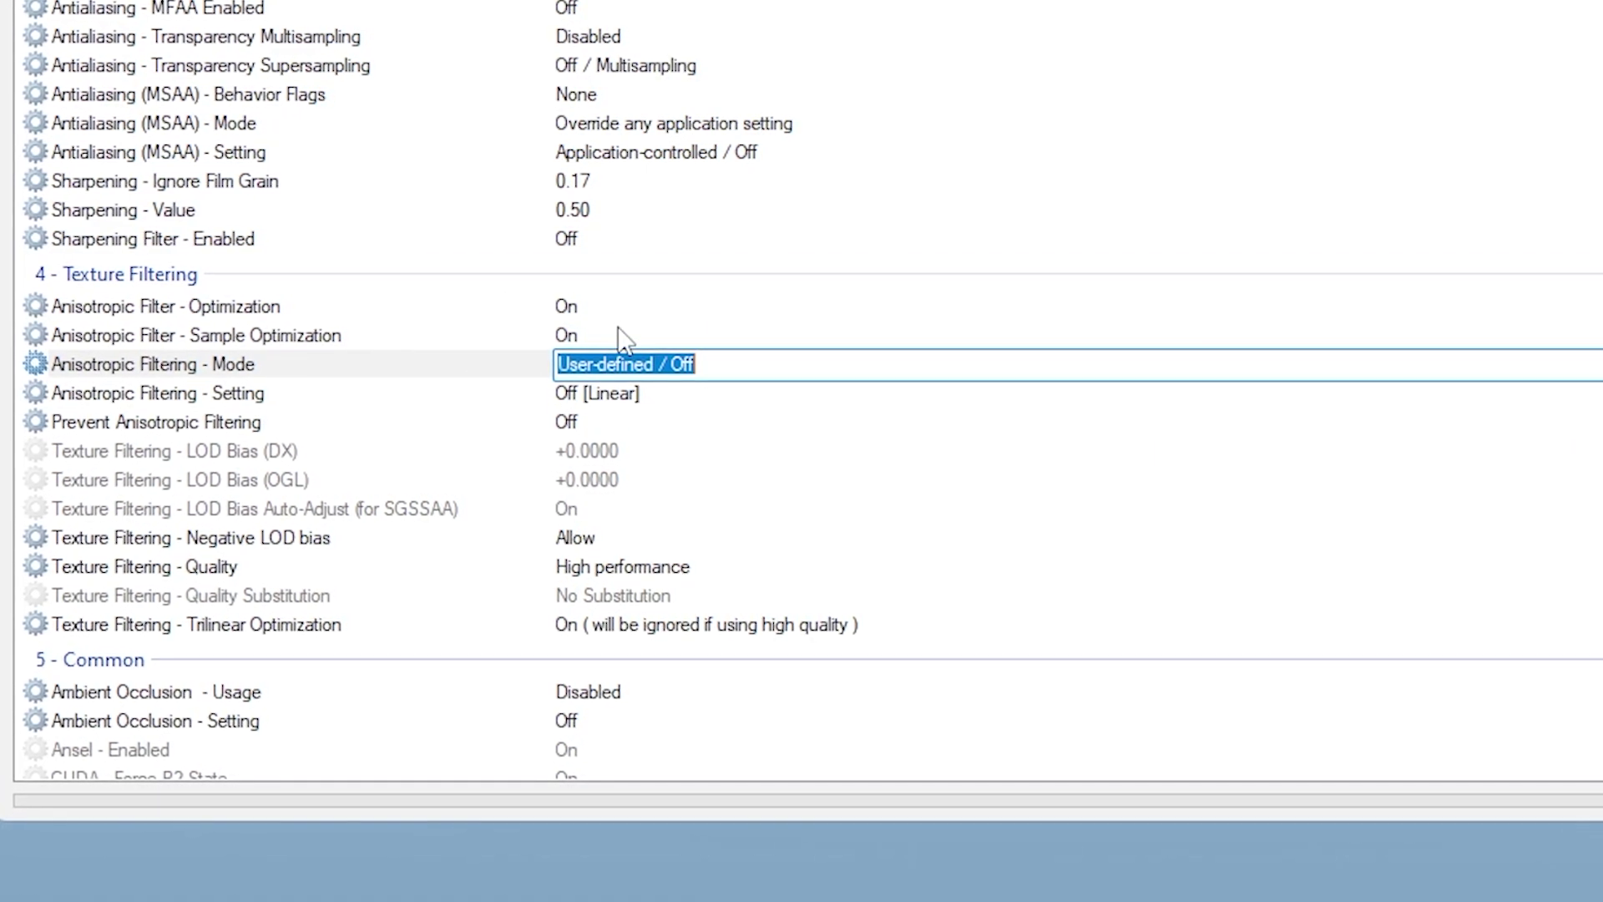
pyautogui.scroll(-8, 300, 532)
pyautogui.click(298, 525)
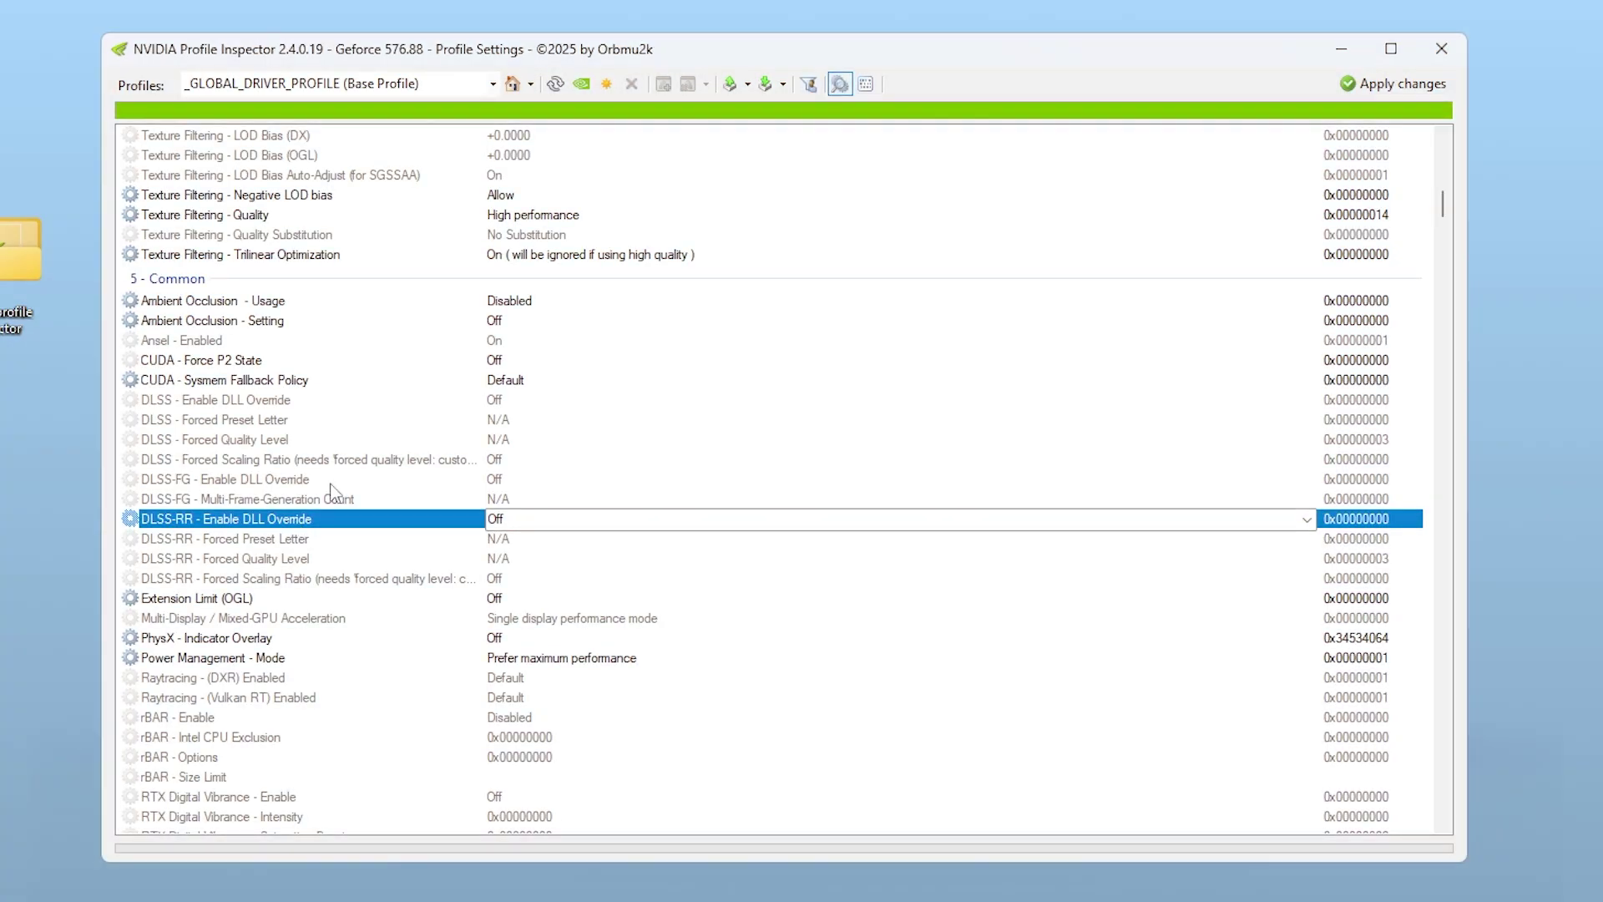
# Apply the changes to the global driver profile
pyautogui.click(1373, 85)
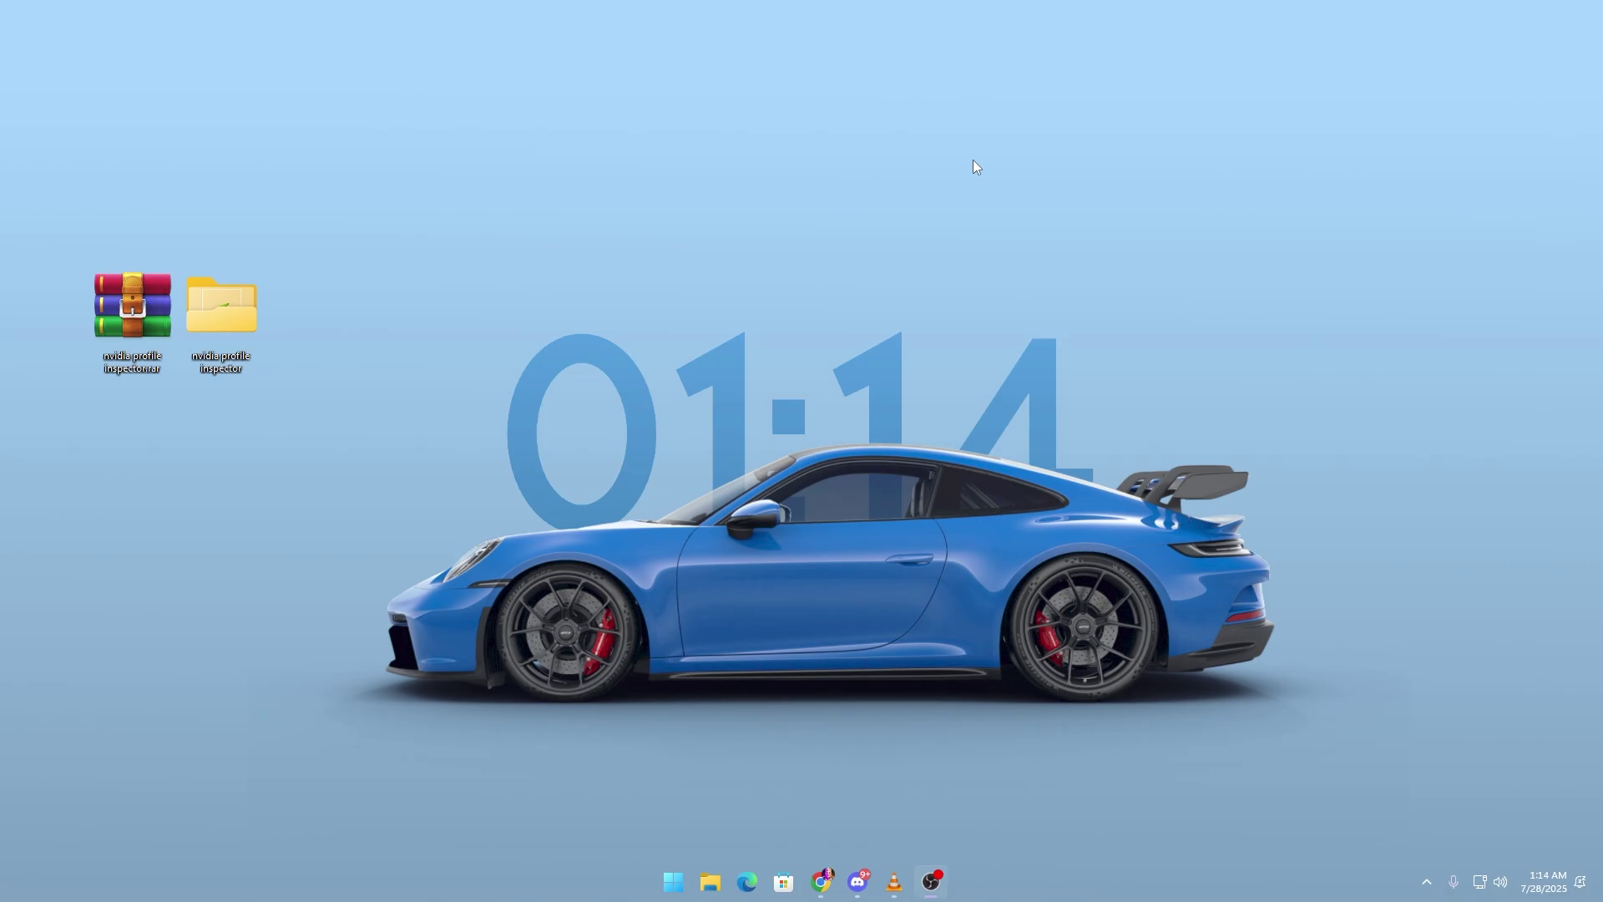
# Search 'nv' from Start and launch NVIDIA Control Panel
pyautogui.press('super')
pyautogui.write('nv')
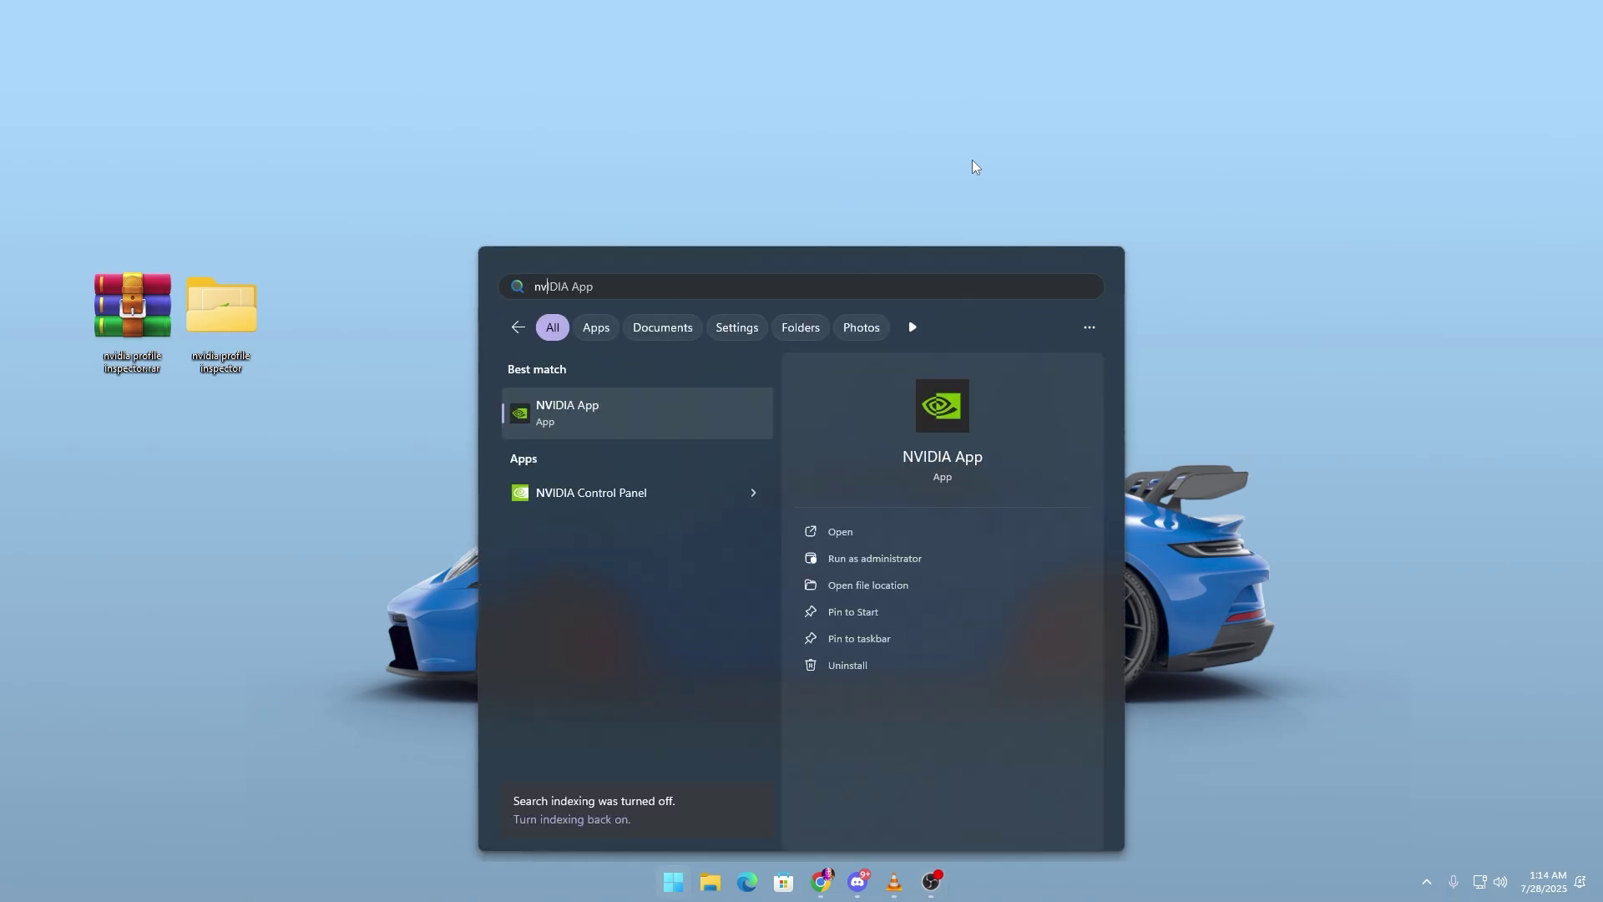
pyautogui.press('Down')
pyautogui.press('Escape')
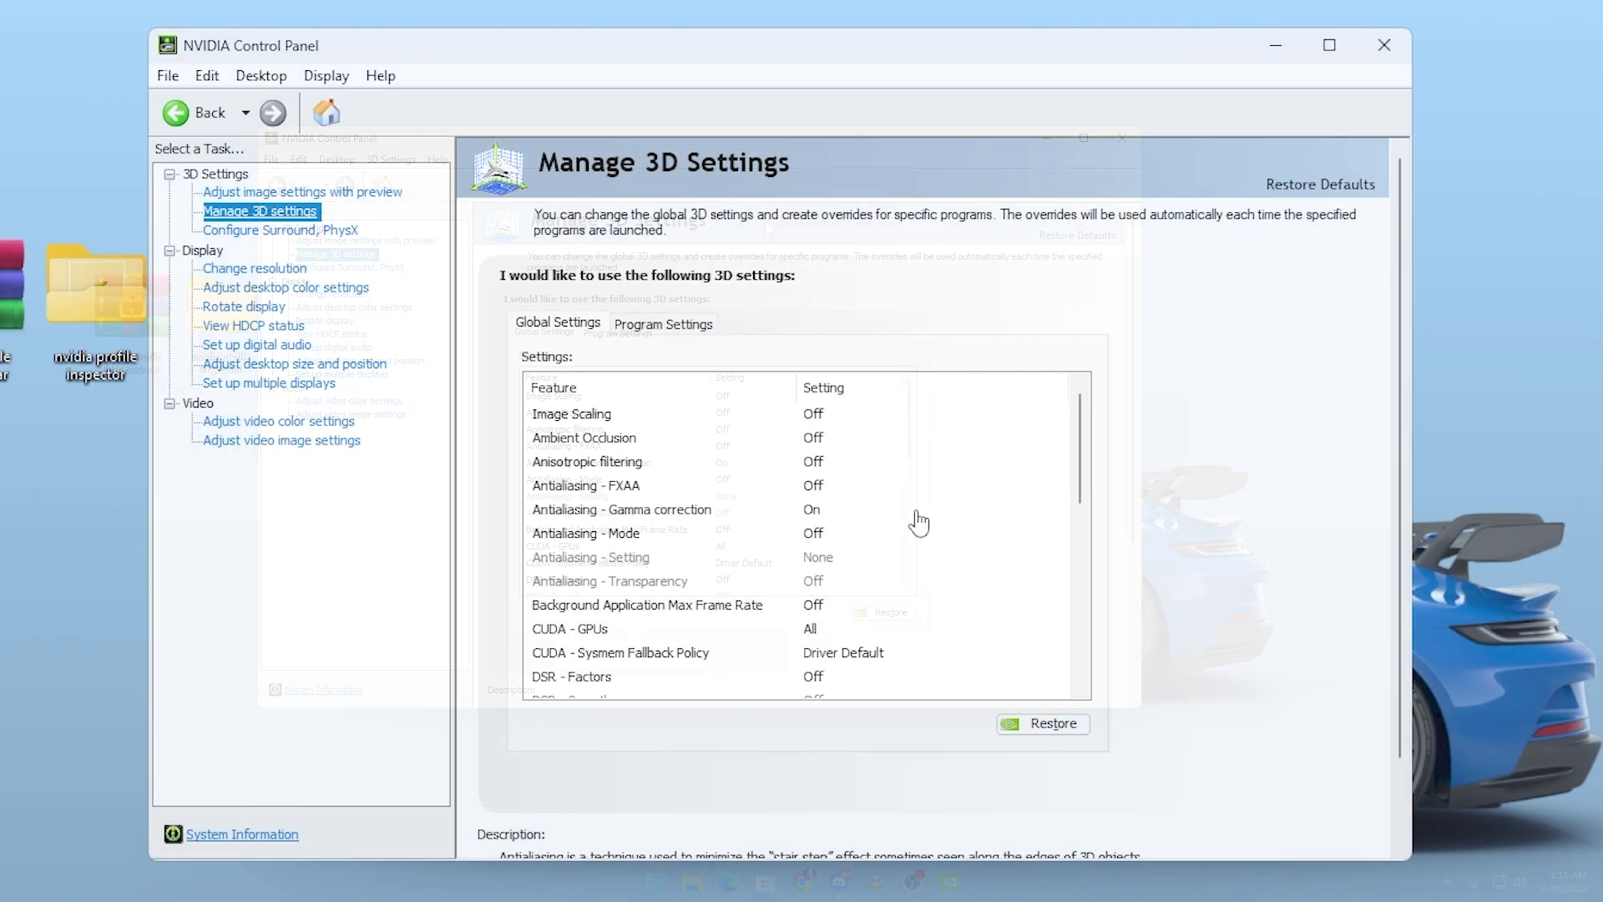
# In Manage 3D Settings, set Low Latency Mode to On and check texture filtering quality
pyautogui.scroll(-3, 749, 473)
pyautogui.scroll(-1, 847, 541)
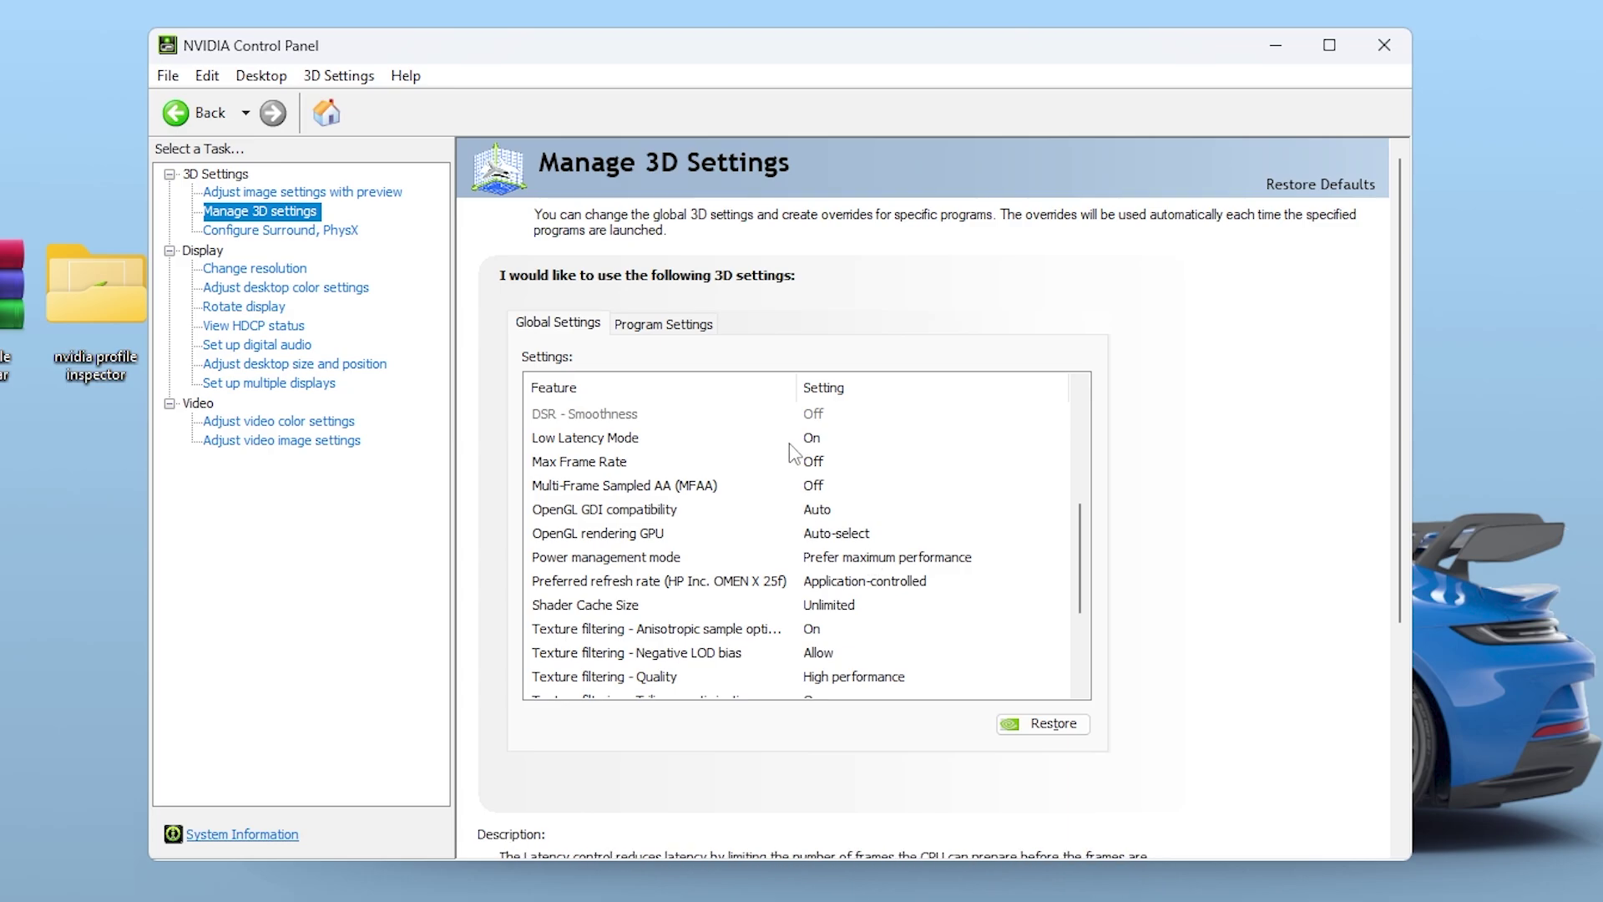
pyautogui.click(826, 443)
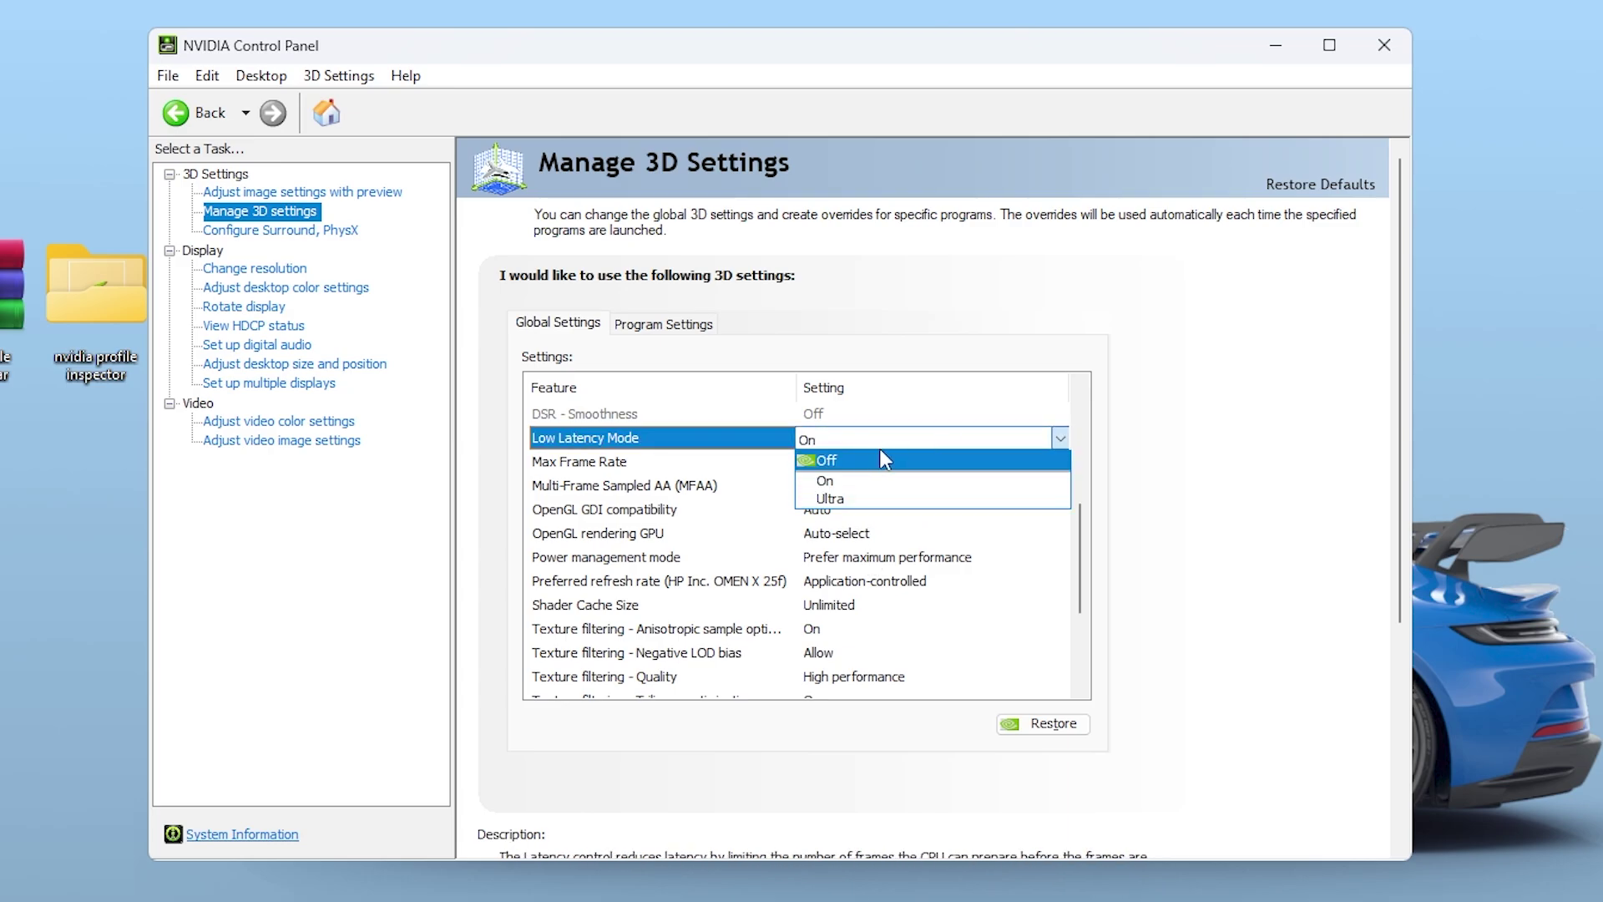
pyautogui.click(835, 480)
pyautogui.scroll(-2, 767, 571)
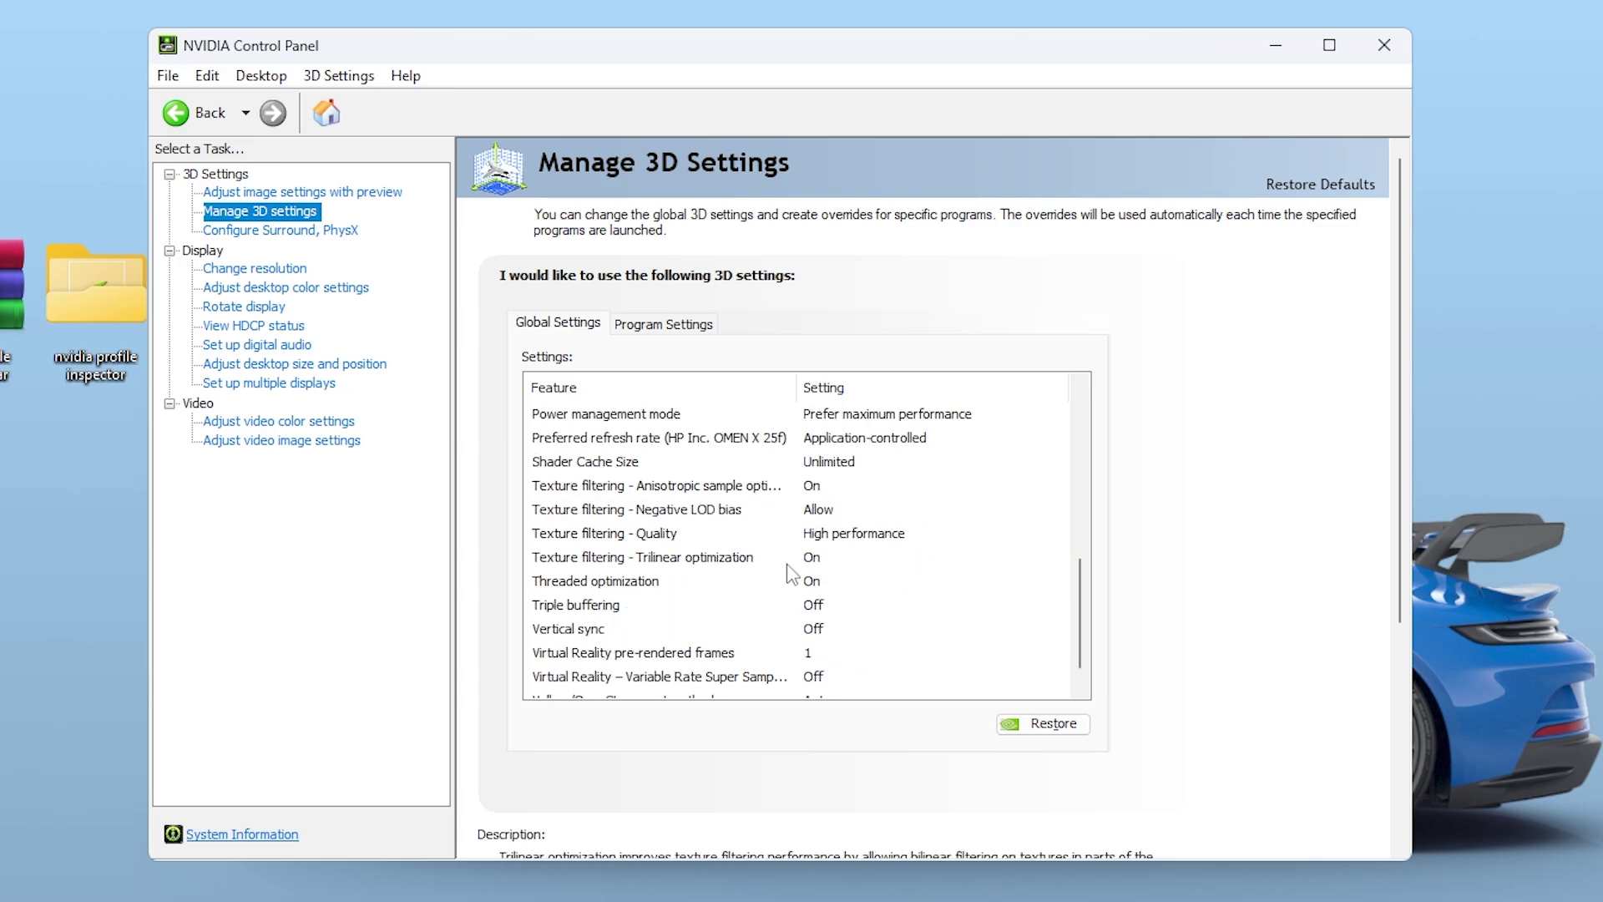
pyautogui.click(839, 543)
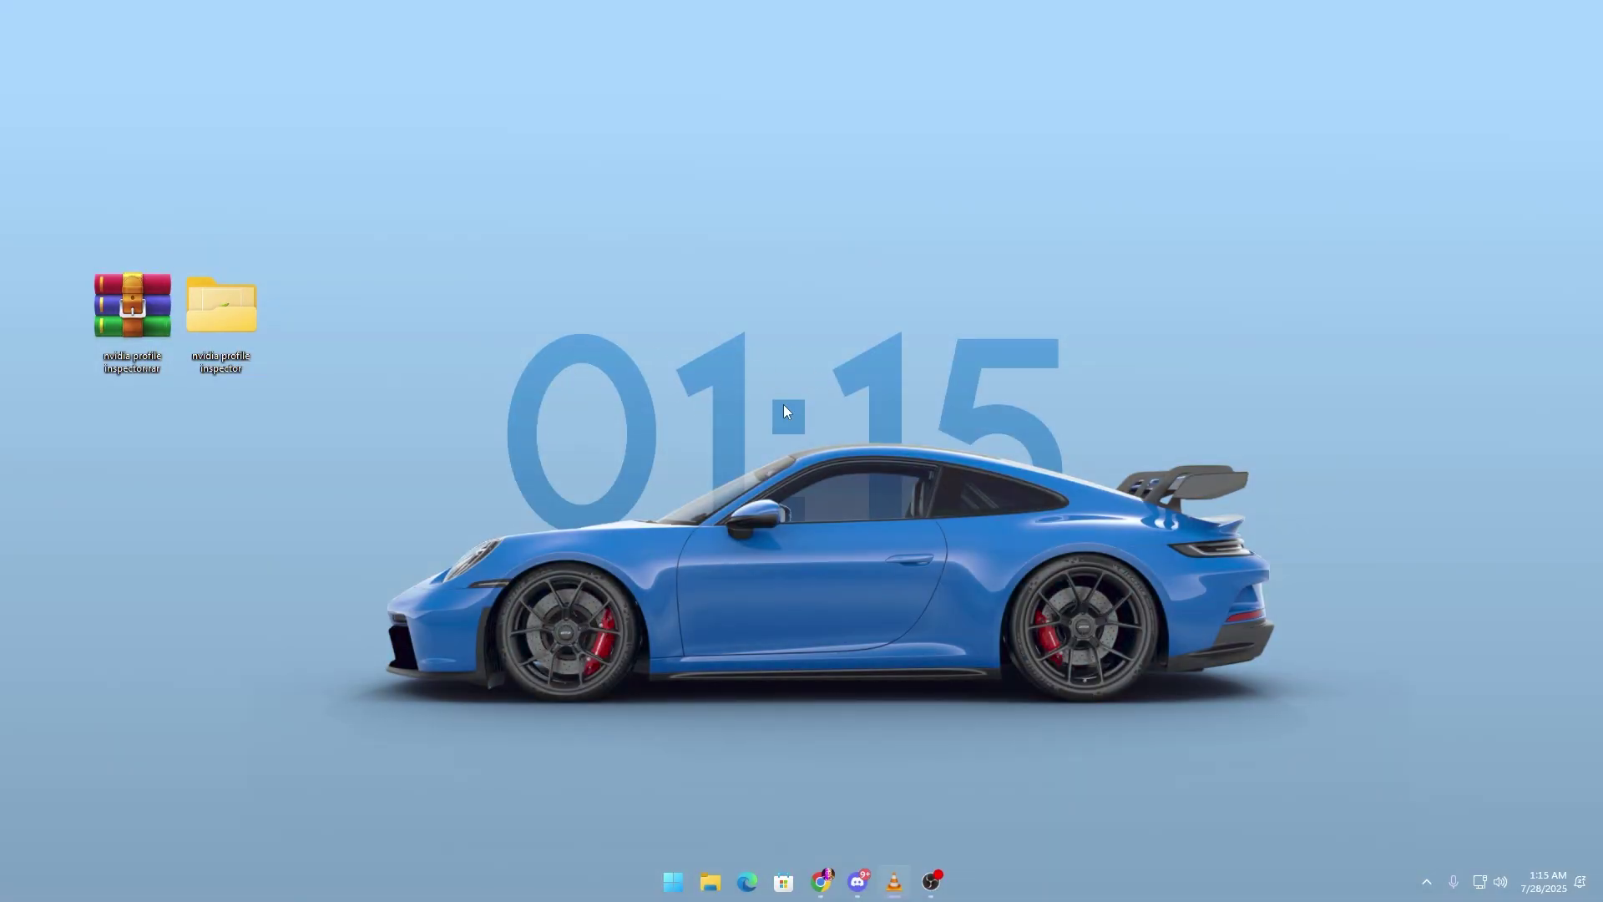
# Search the Start menu for 'graph' and open the Graphics settings result
pyautogui.click(673, 883)
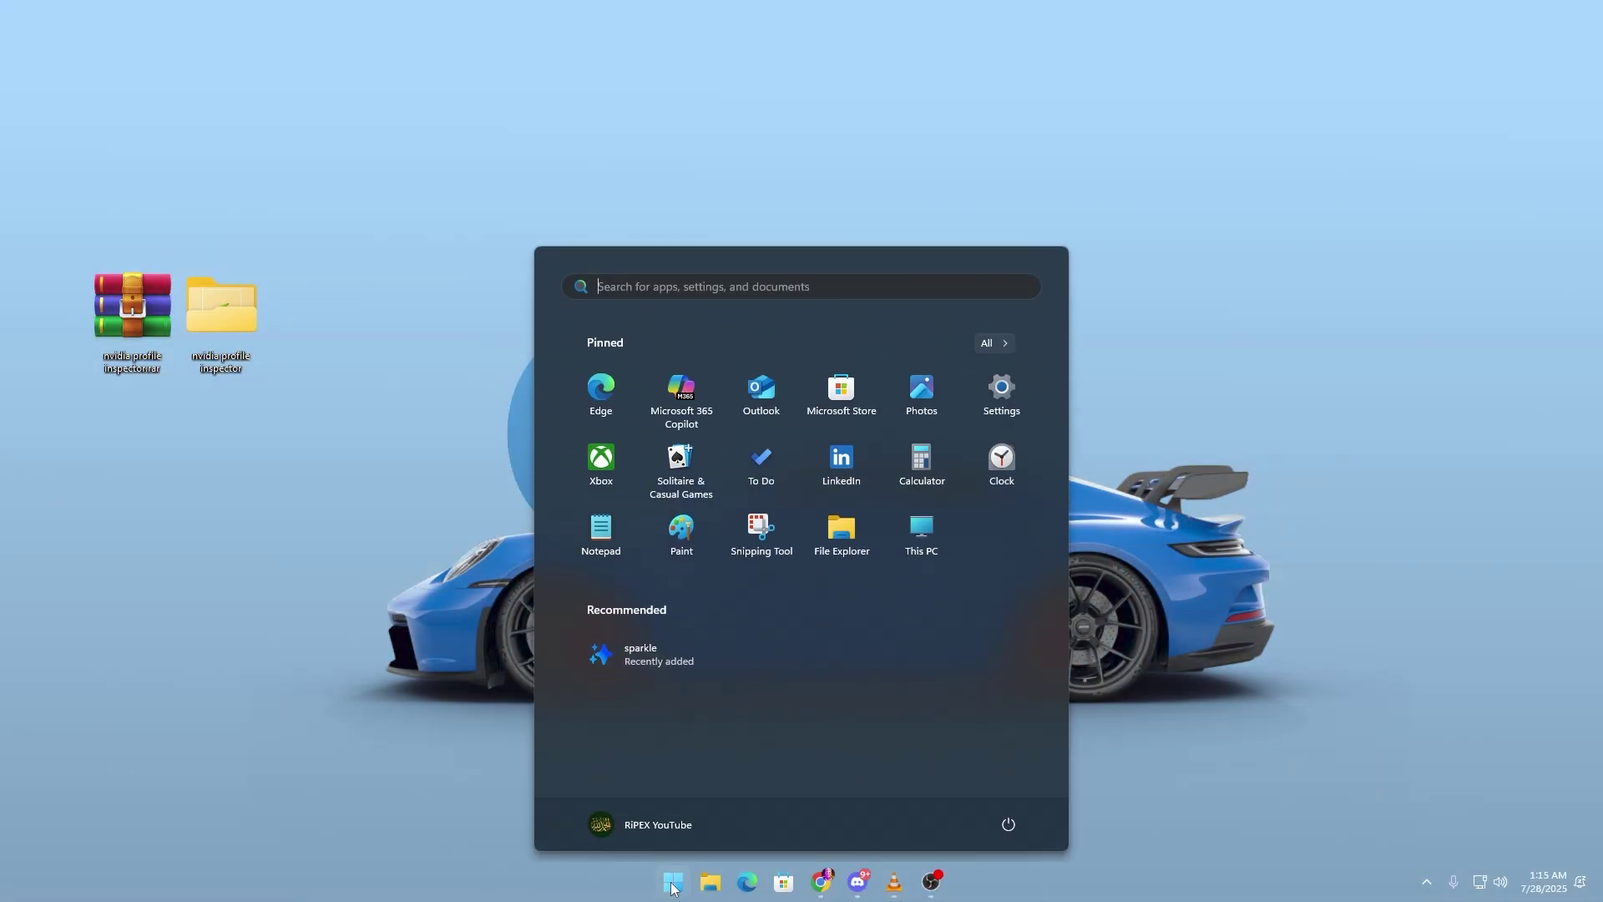
pyautogui.write('wind')
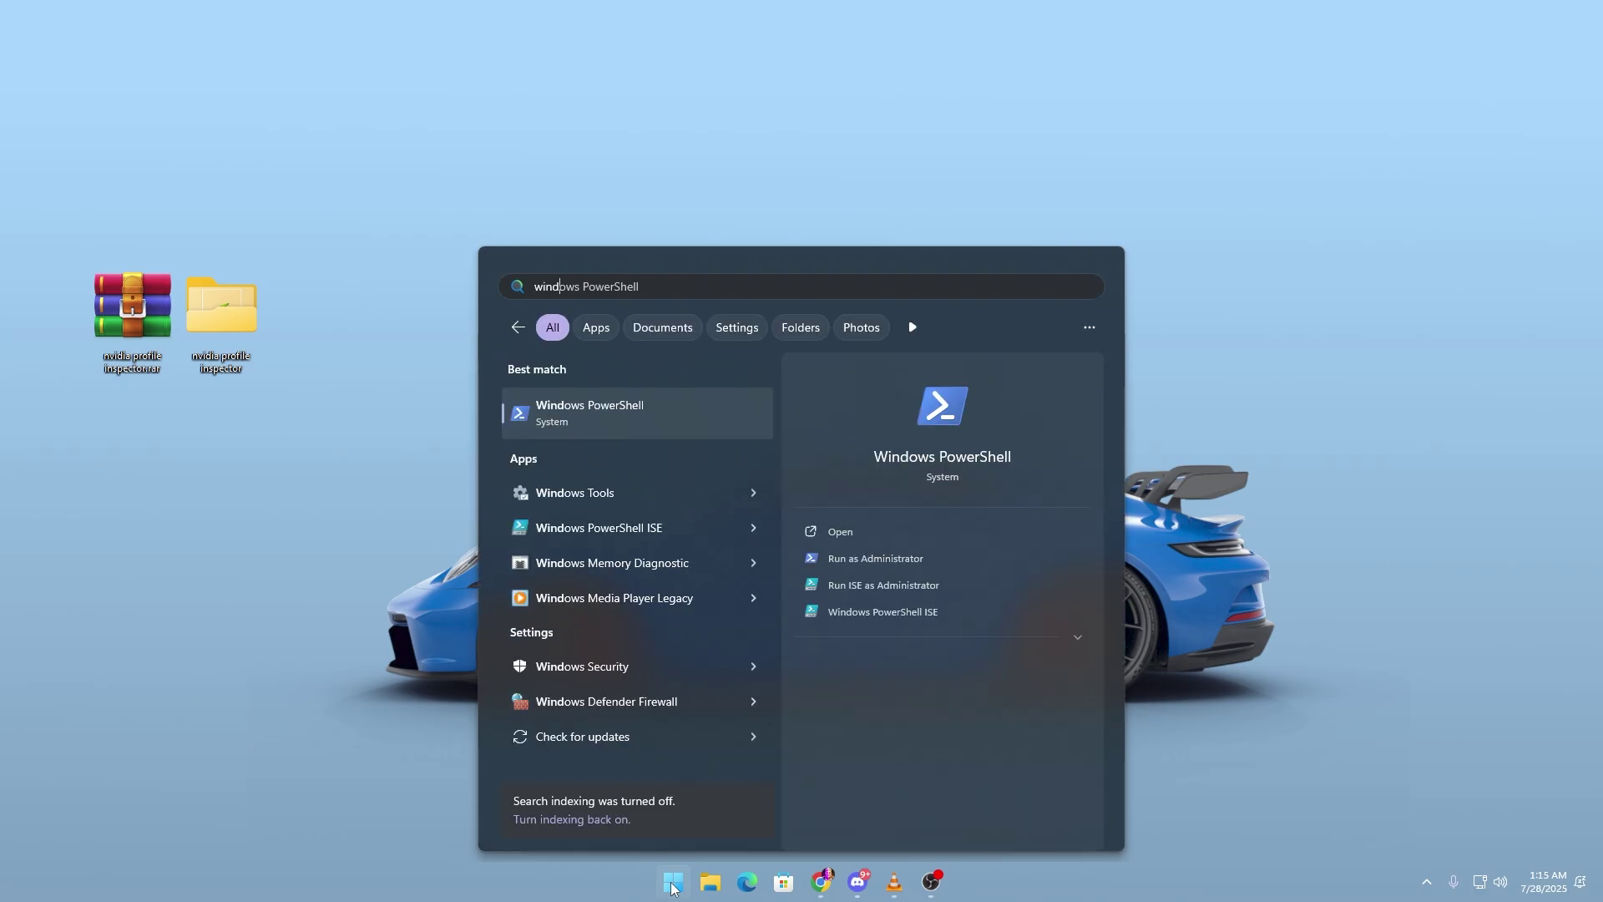
pyautogui.write('gr')
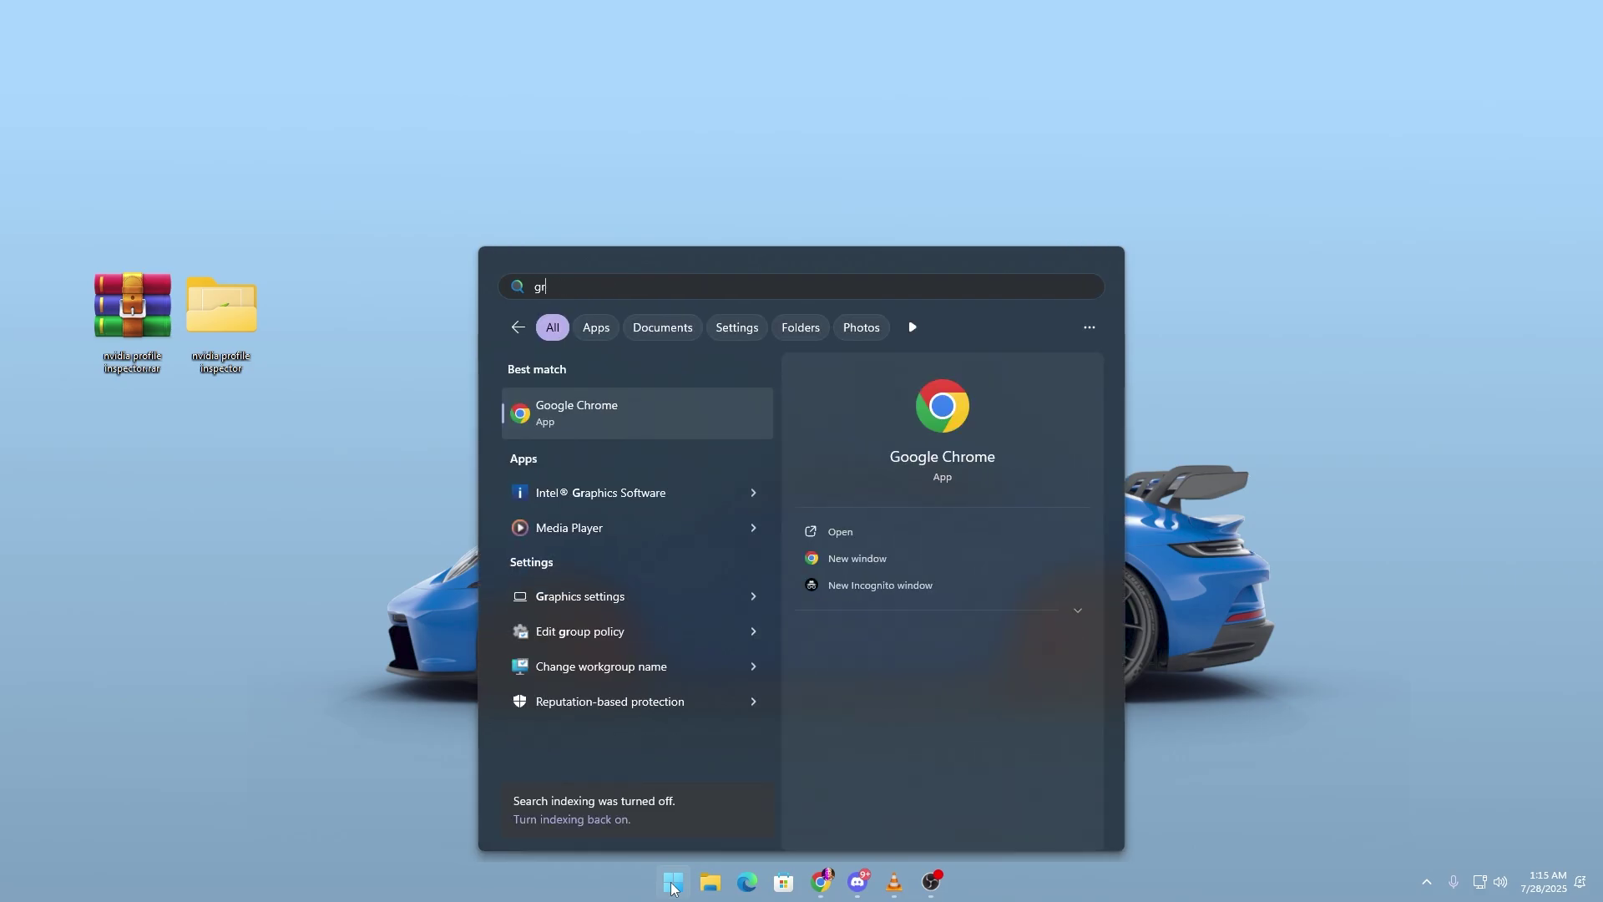
pyautogui.write('aph')
pyautogui.press('Down')
pyautogui.press('Return')
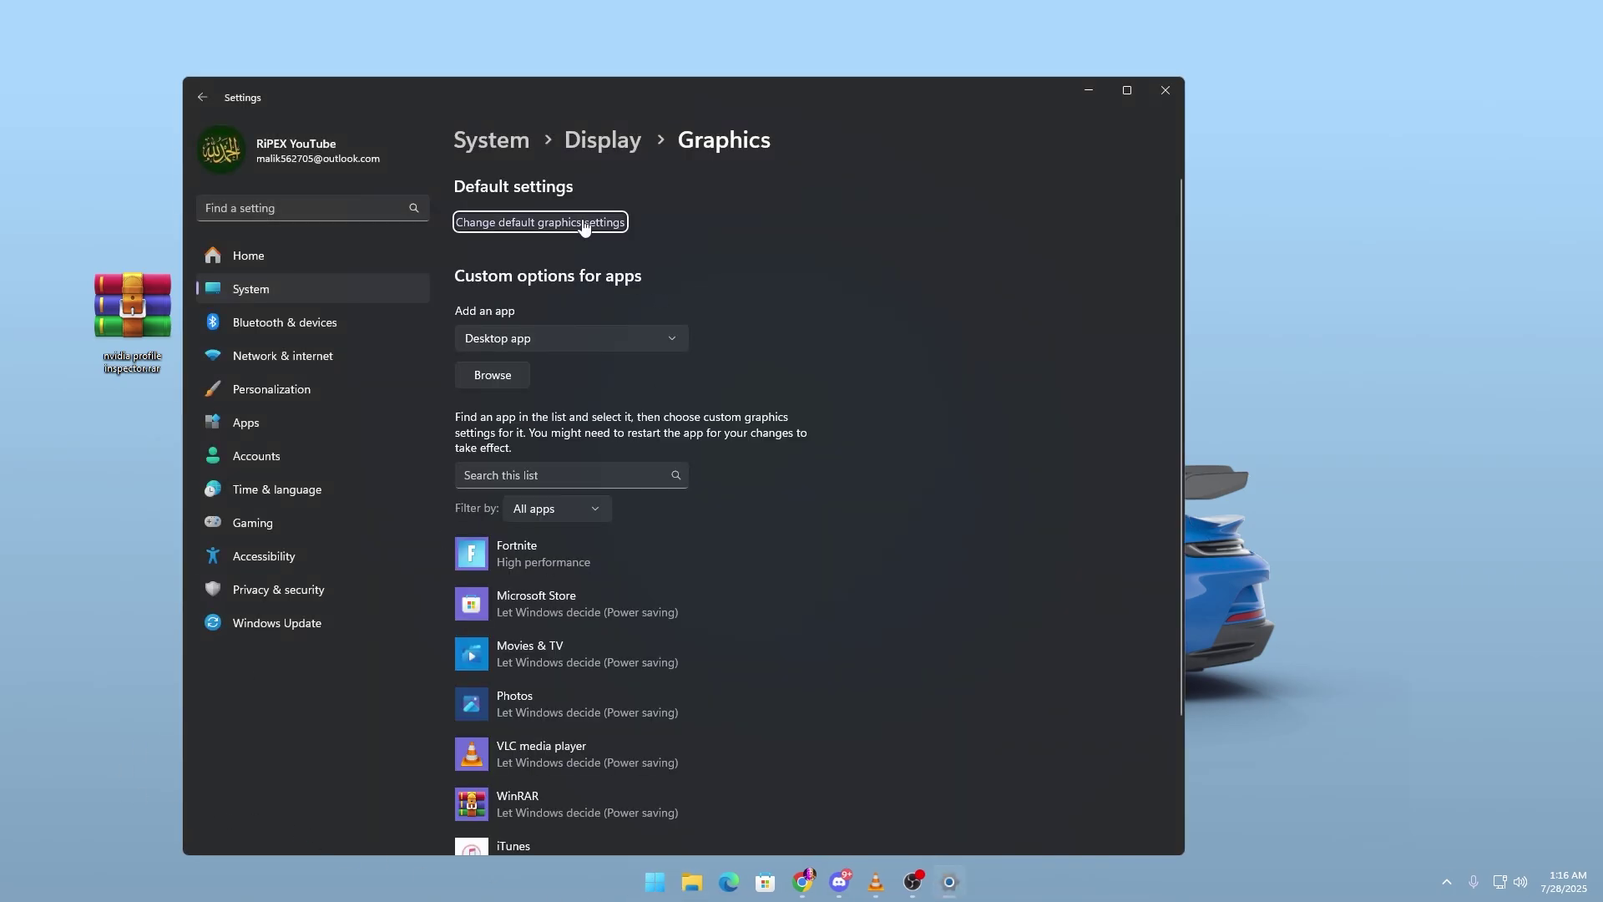
# Verify GPU scheduling is On, confirm Fortnite is on High performance, then close Settings
pyautogui.click(584, 223)
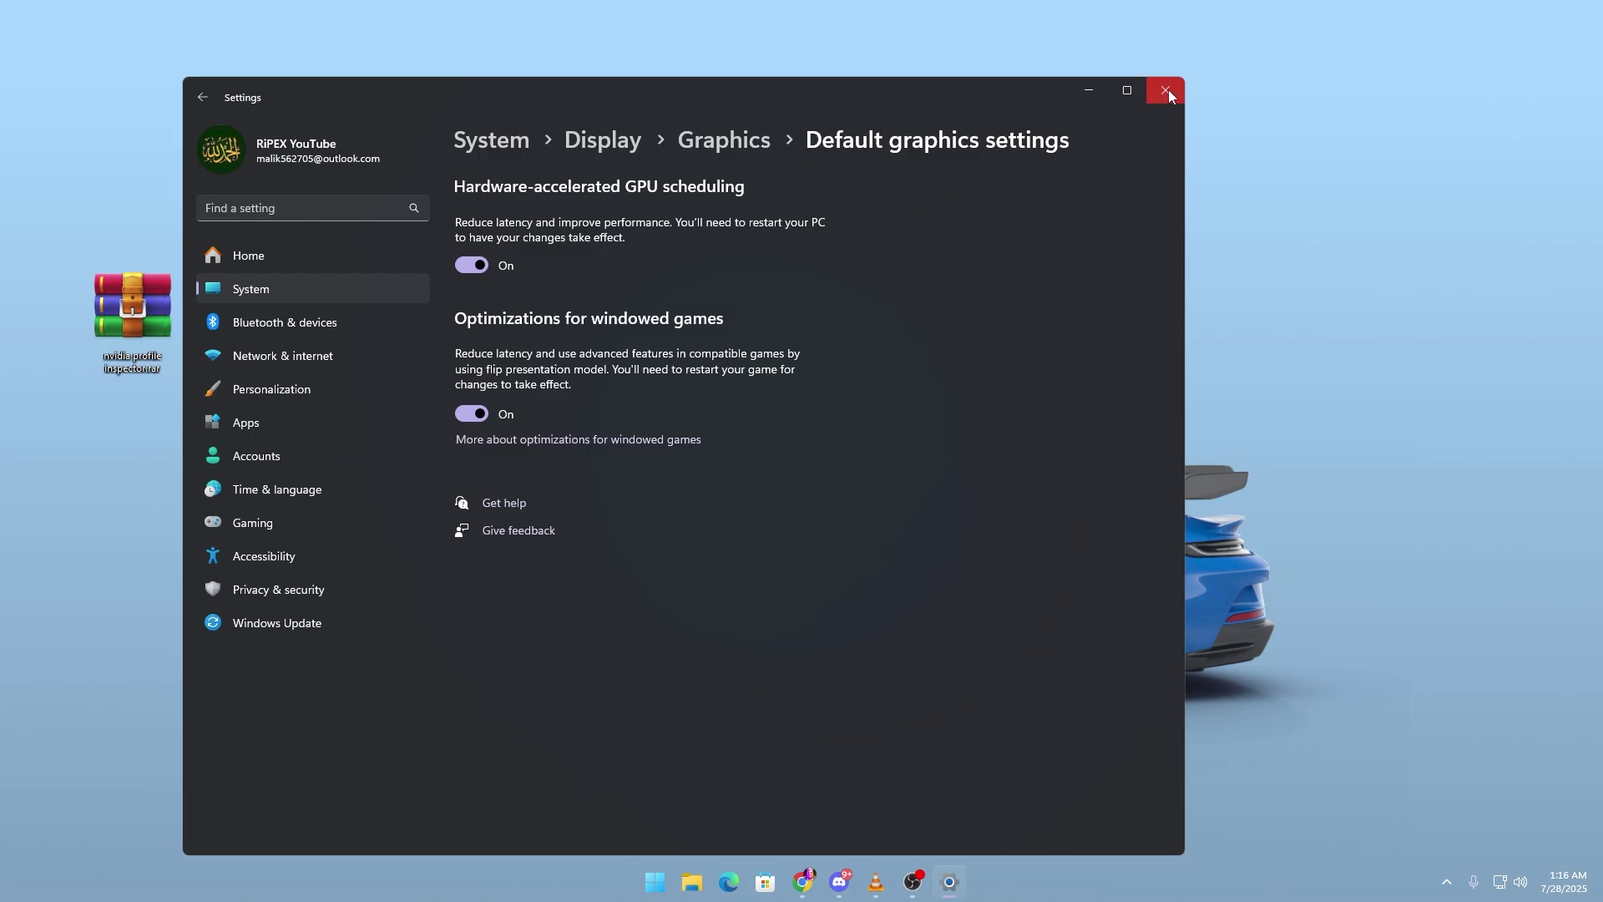
pyautogui.click(724, 140)
pyautogui.scroll(-3, 664, 495)
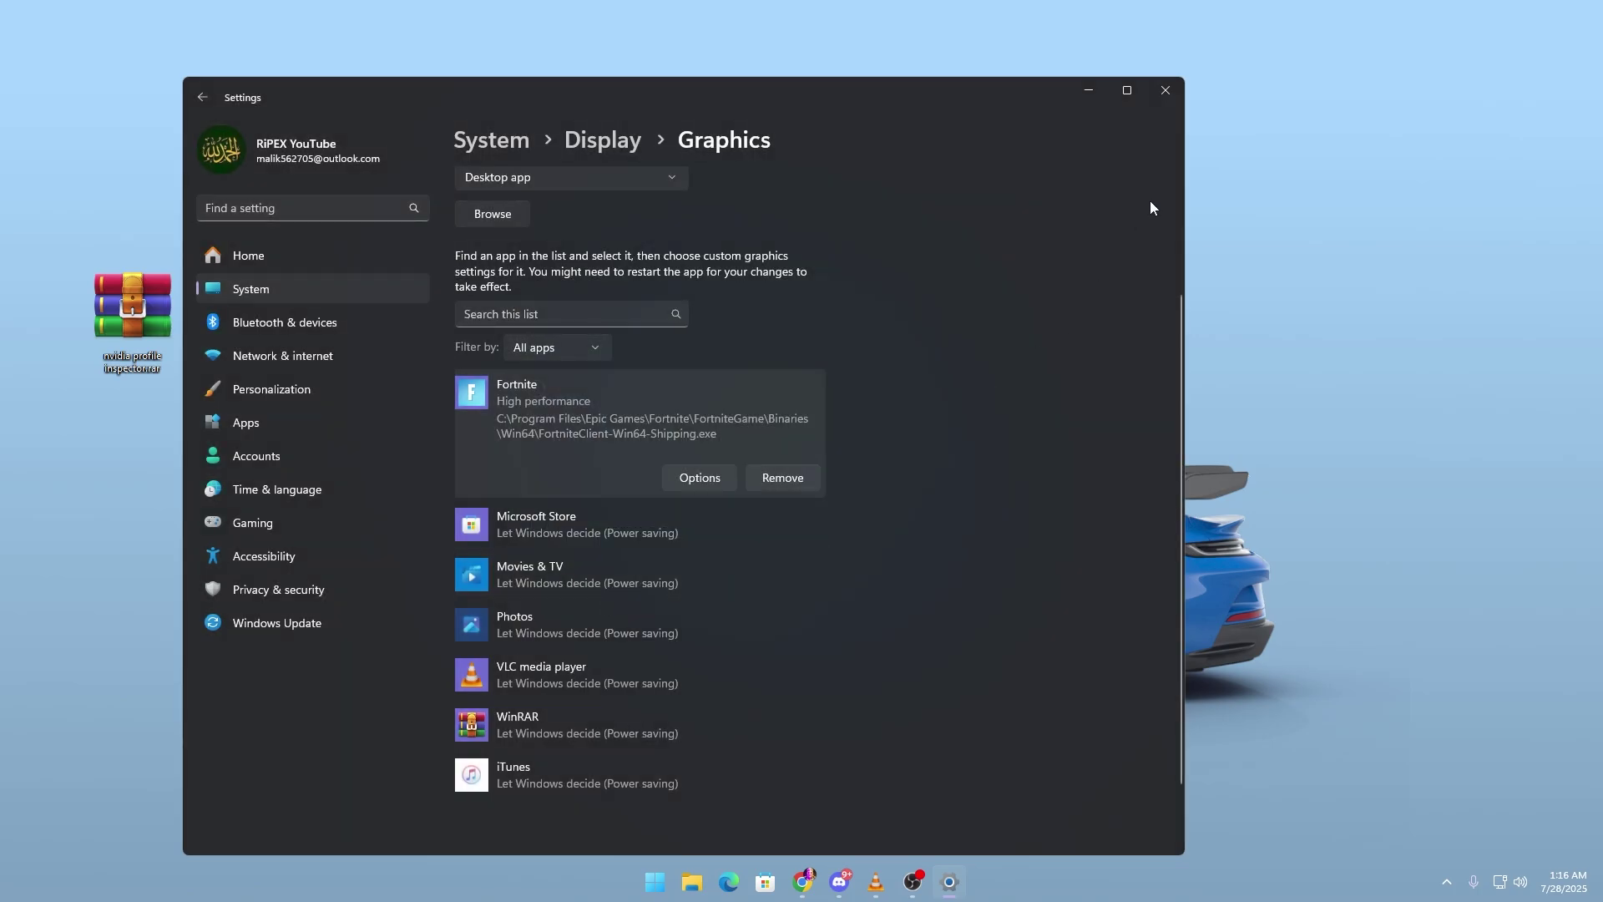
pyautogui.click(1166, 92)
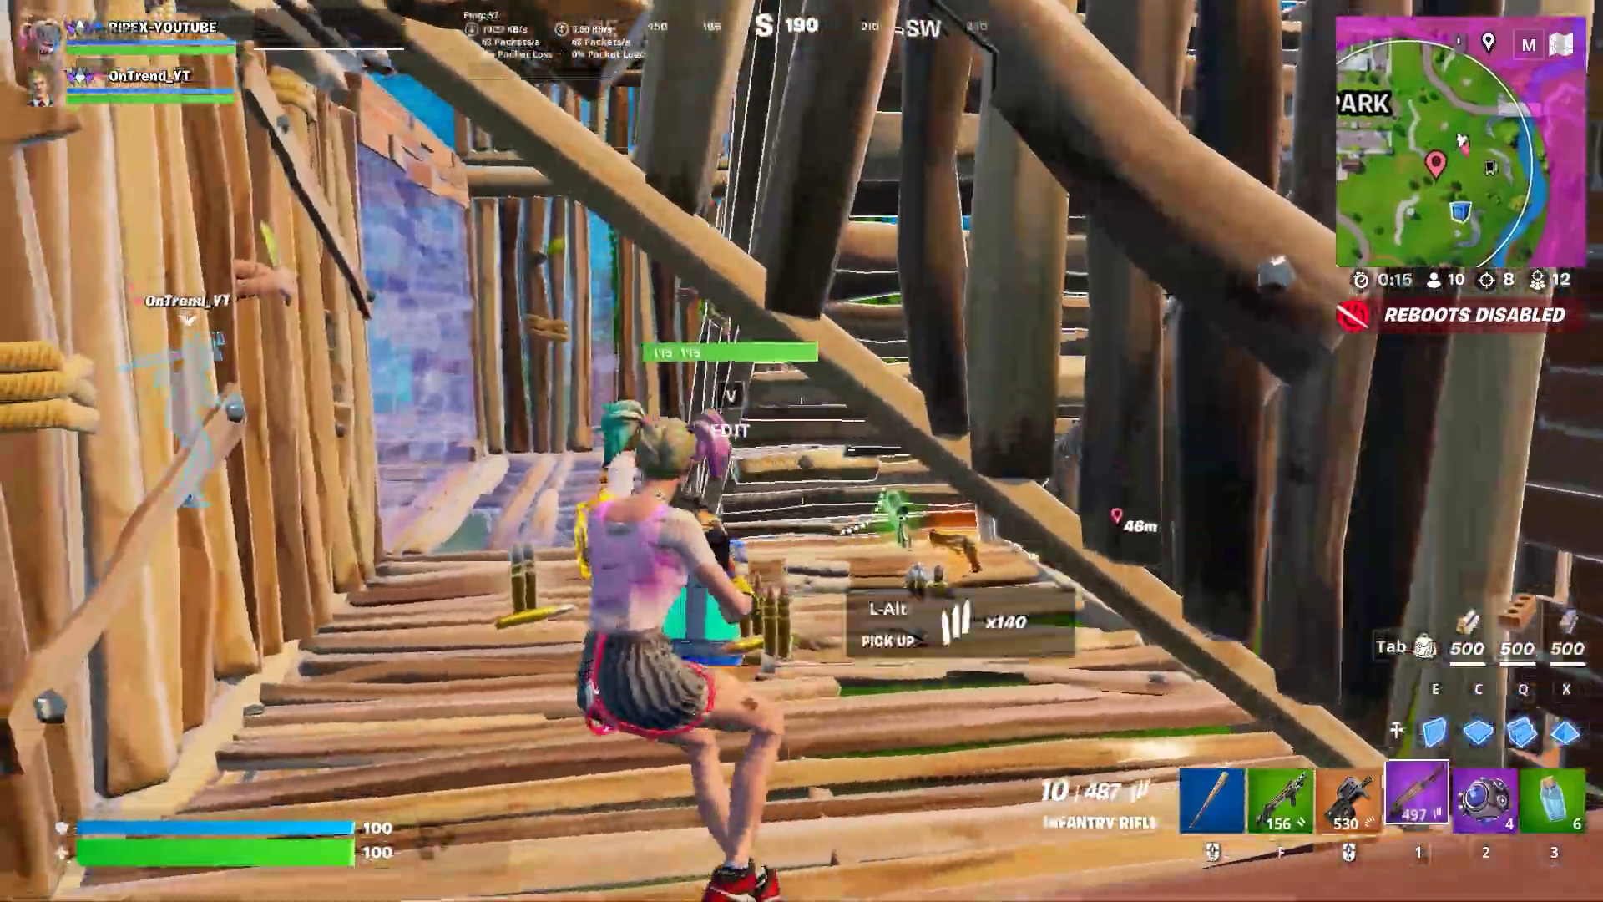
# Edit a nearby build and place a brick wall and brick stairs in the match
pyautogui.press('v')
pyautogui.press('e')
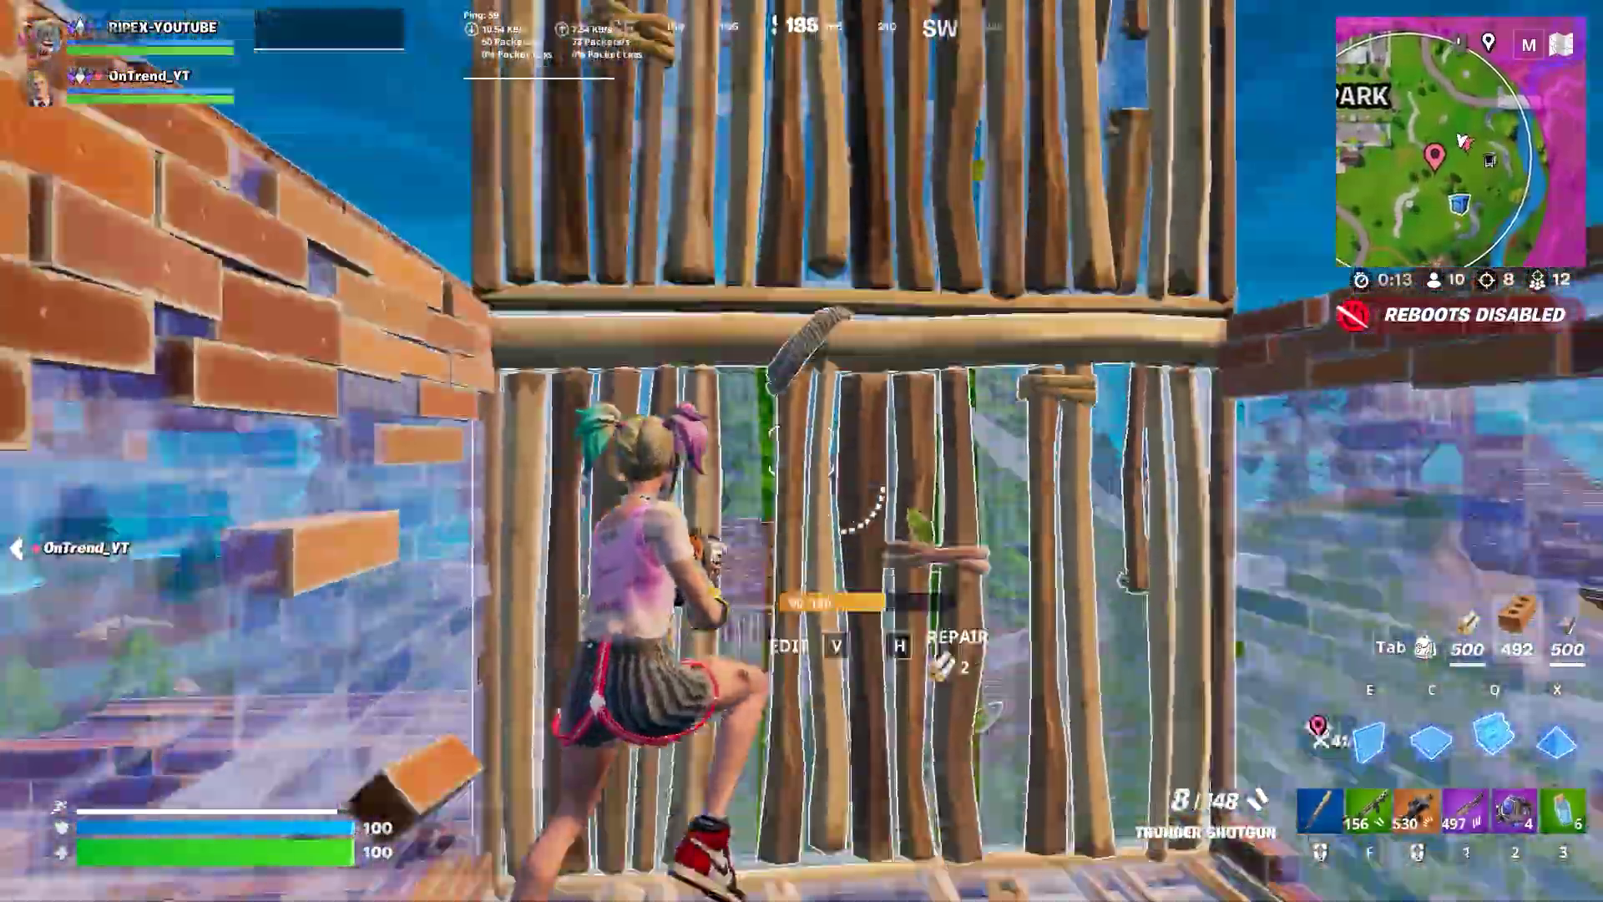